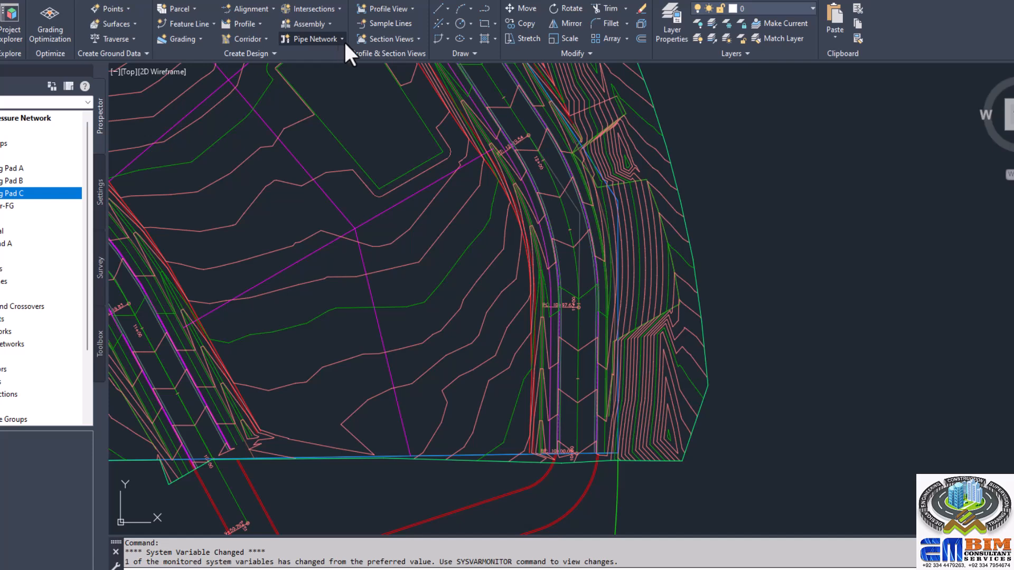
- Start creating a pressure pipe network and name it Potable Water Line
left_click(343, 39)
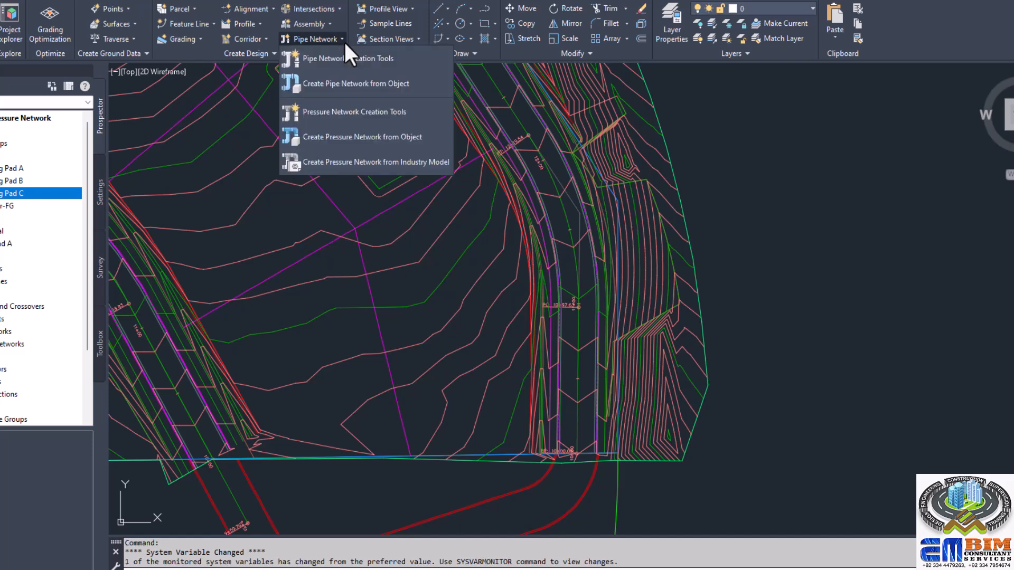
left_click(377, 112)
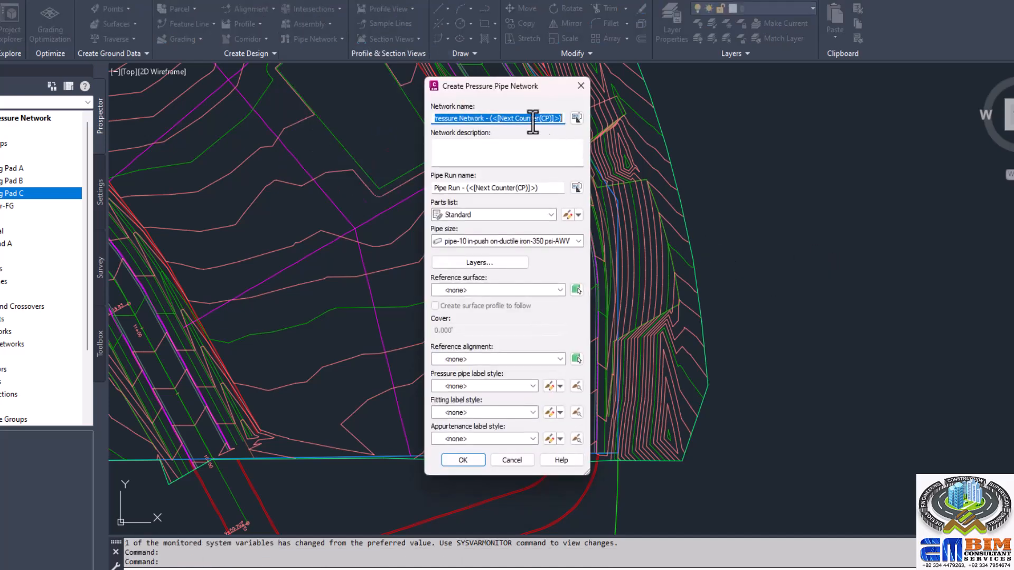
left_click_drag(510, 84, 825, 110)
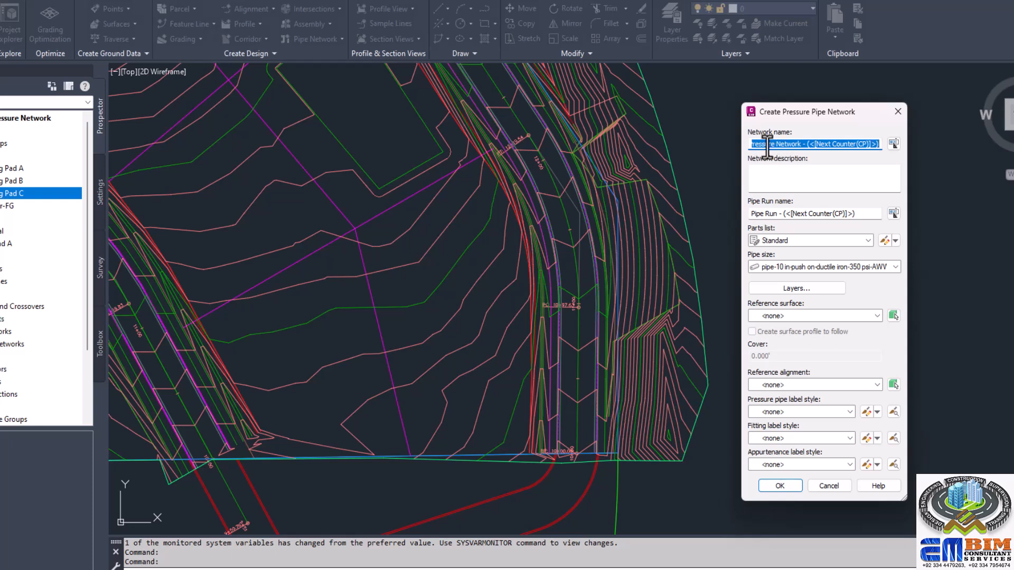
type("Potable Wat")
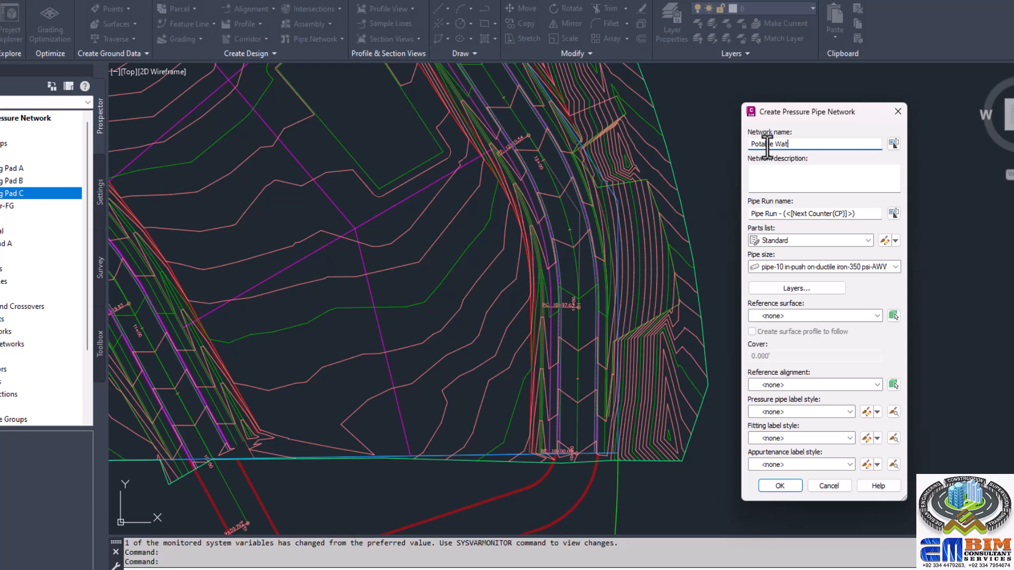
type("er Line")
left_click(769, 173)
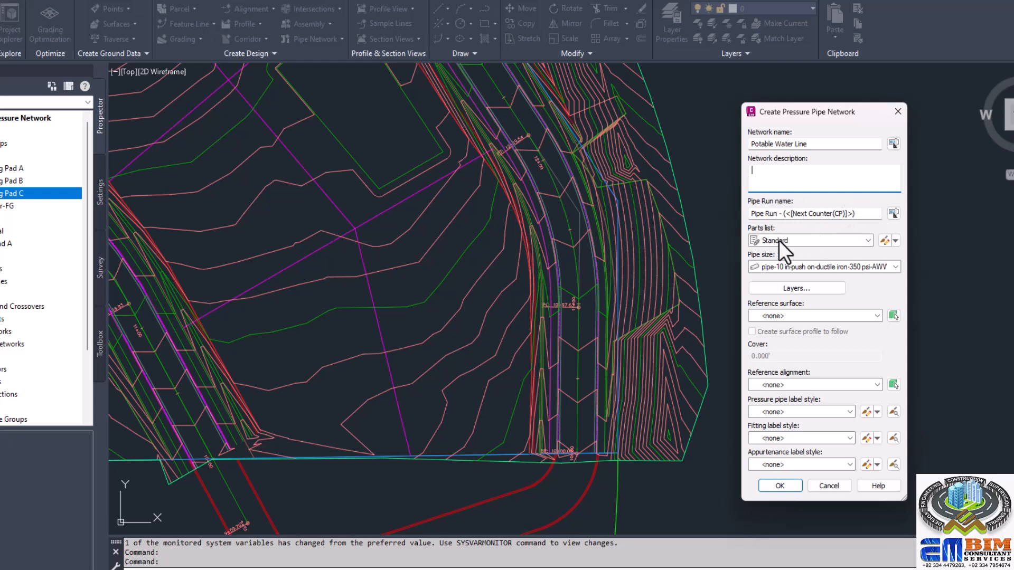
- Use the Water parts list and the 12 in push-on ductile iron 350 psi pipe size, keeping the default network layers
left_click(805, 241)
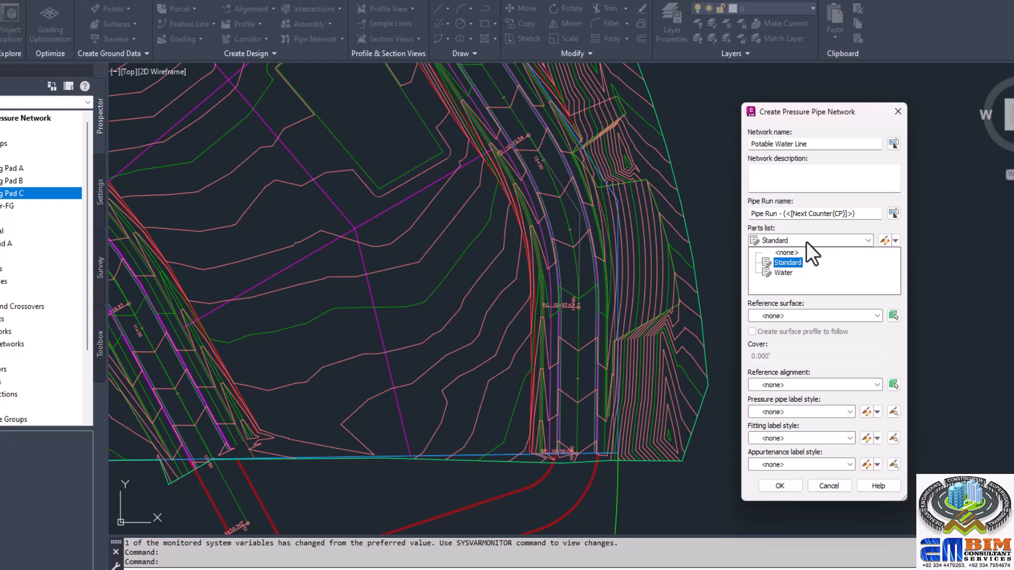
left_click(784, 272)
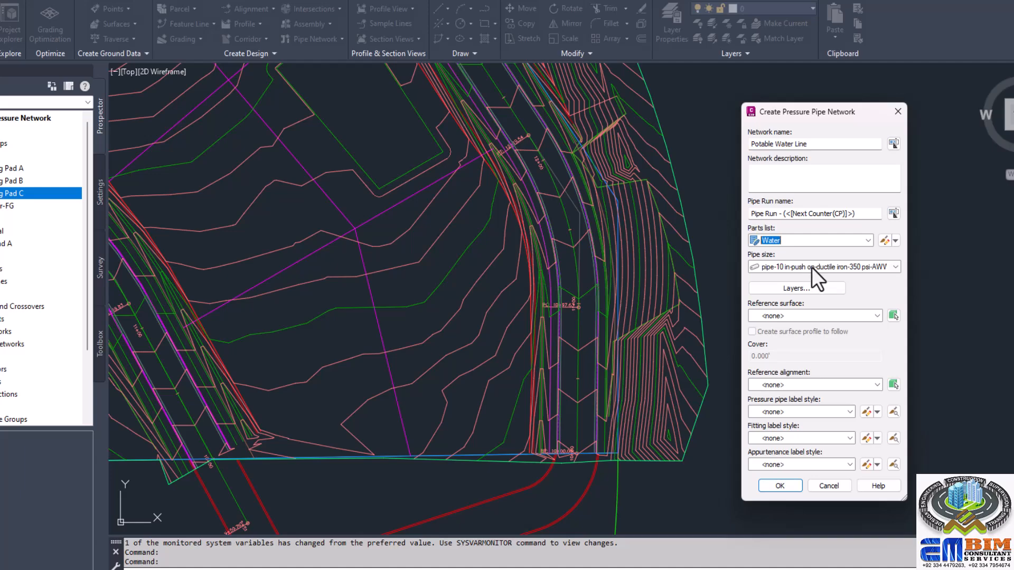
left_click(832, 267)
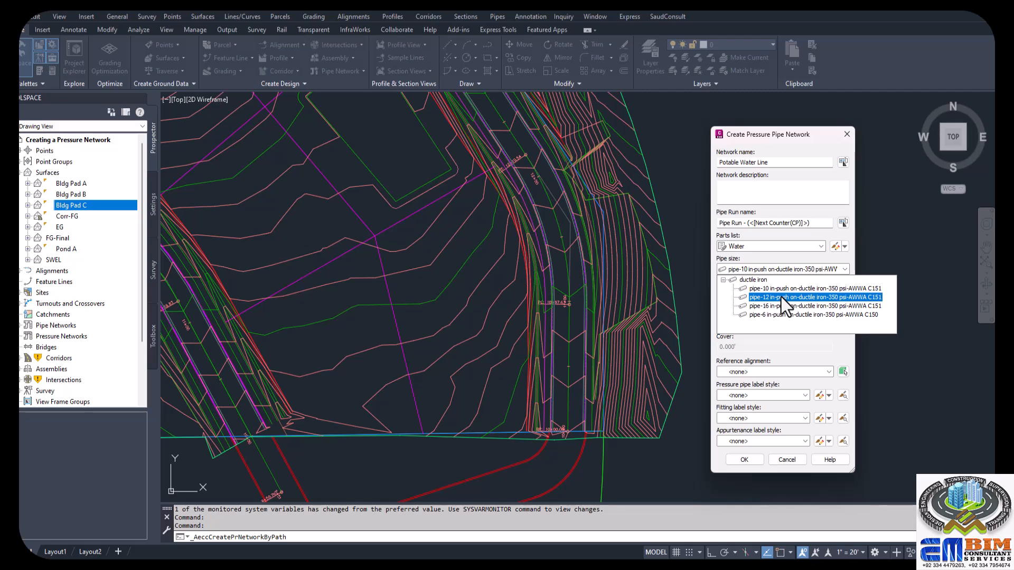
left_click(781, 297)
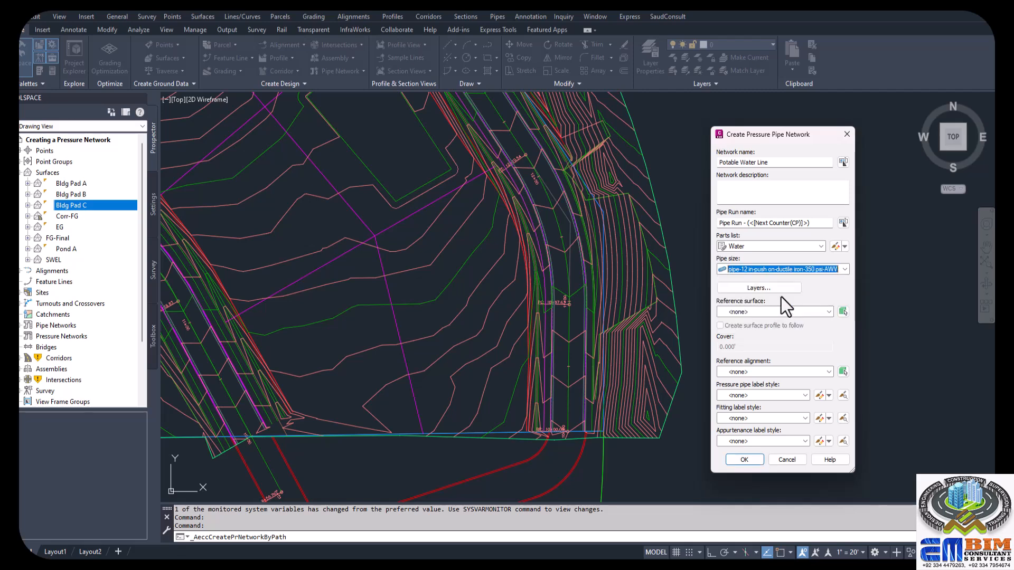
left_click(774, 289)
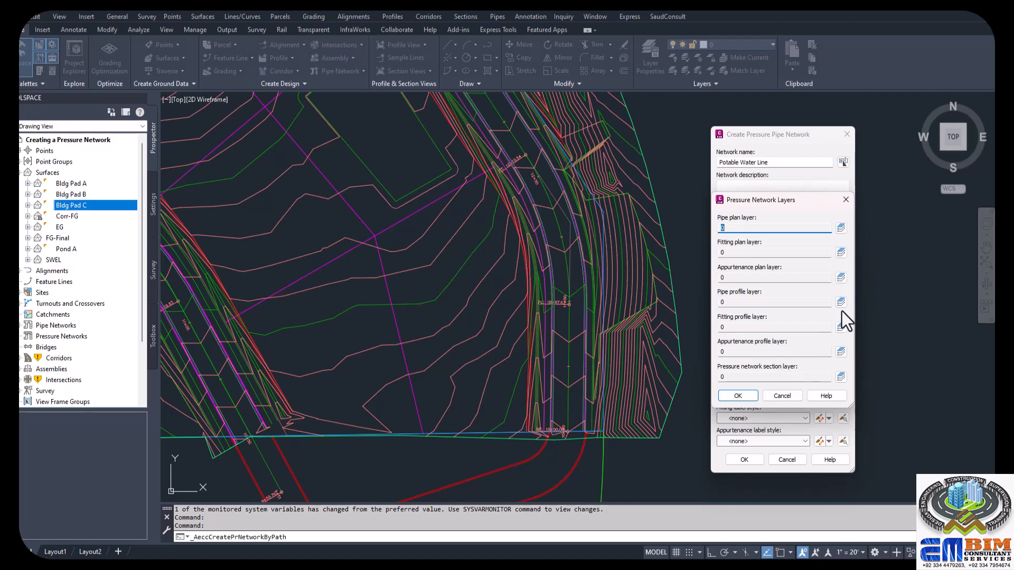
left_click(781, 396)
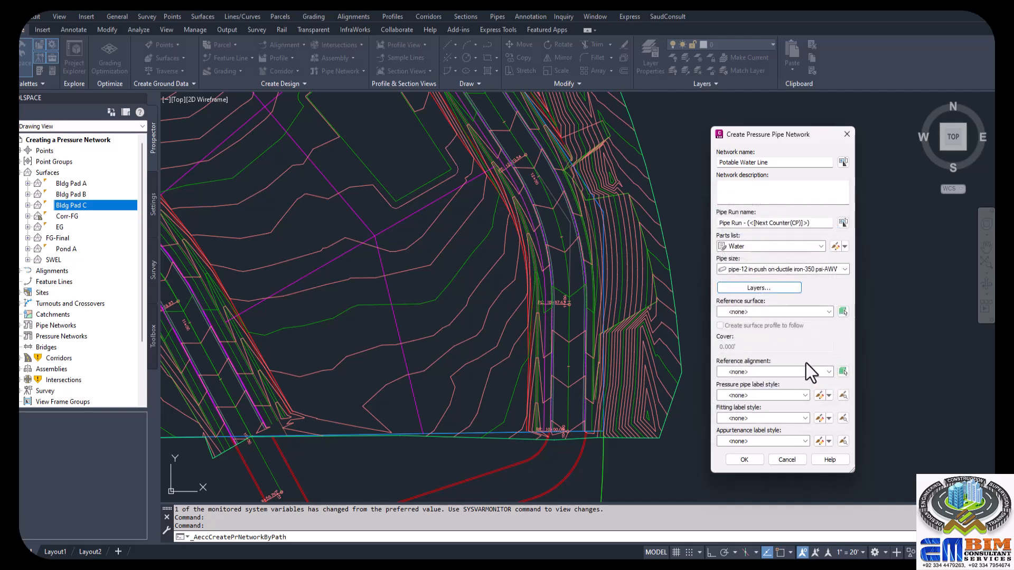
- Set the network's reference surface to FG-Final and its reference alignment to RD-2
left_click(761, 310)
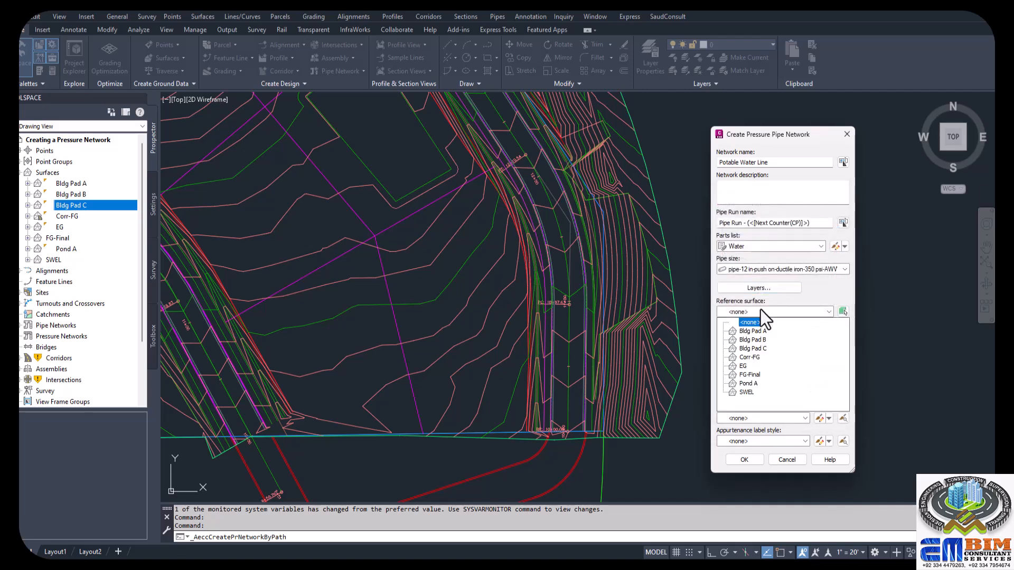
left_click(749, 374)
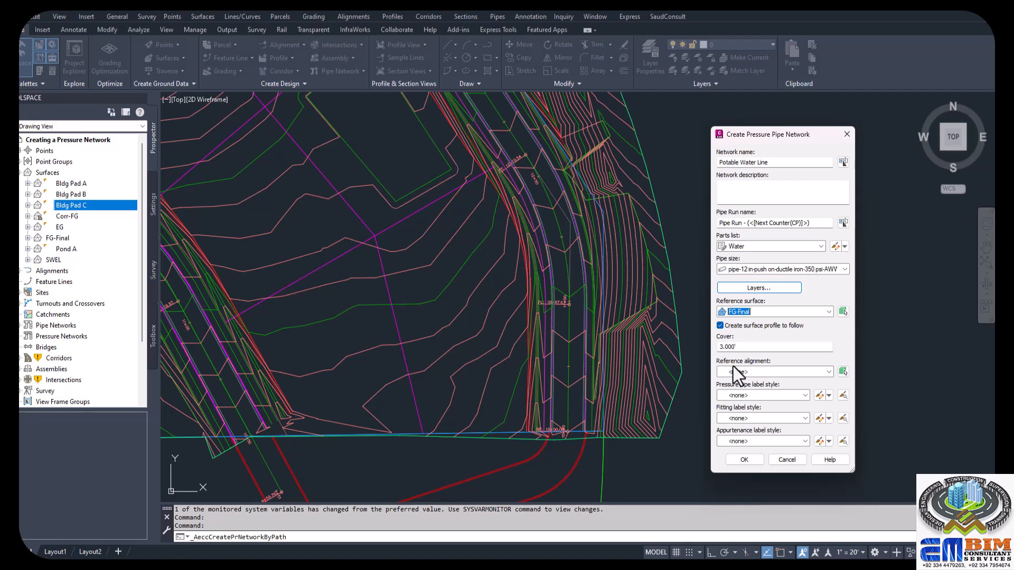
left_click(757, 373)
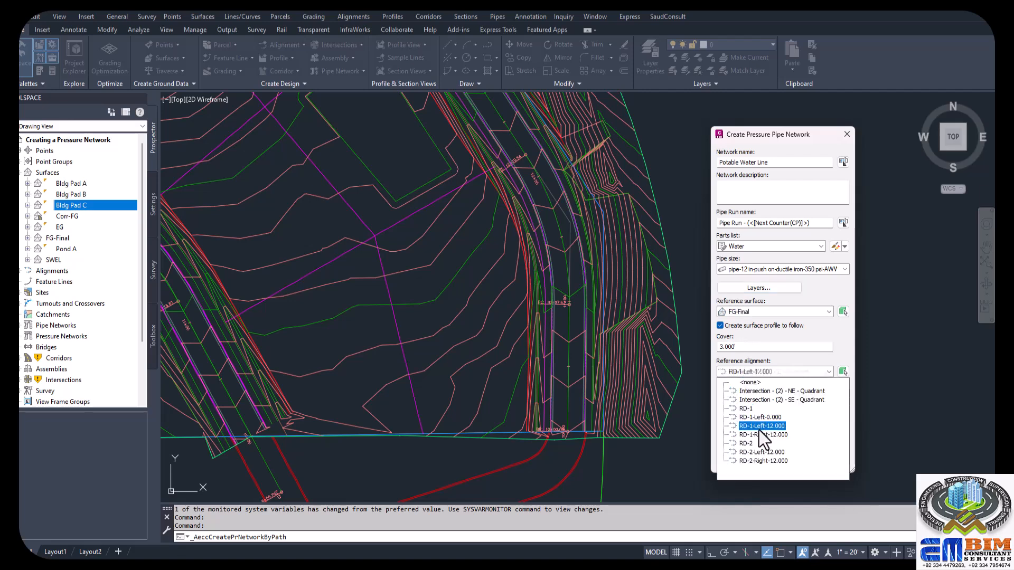
left_click(750, 445)
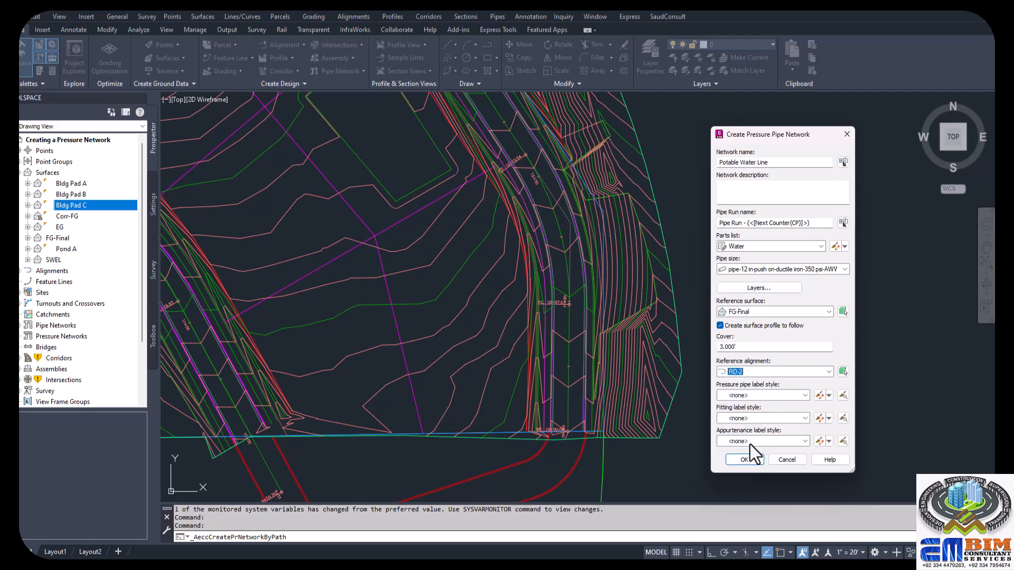
- Label pipes with Nominal Diameter and Material, fittings with Nominal Diameter Bend Angle and Material, appurtenances with Nominal Diameter Valve Type, and create the network
left_click(768, 394)
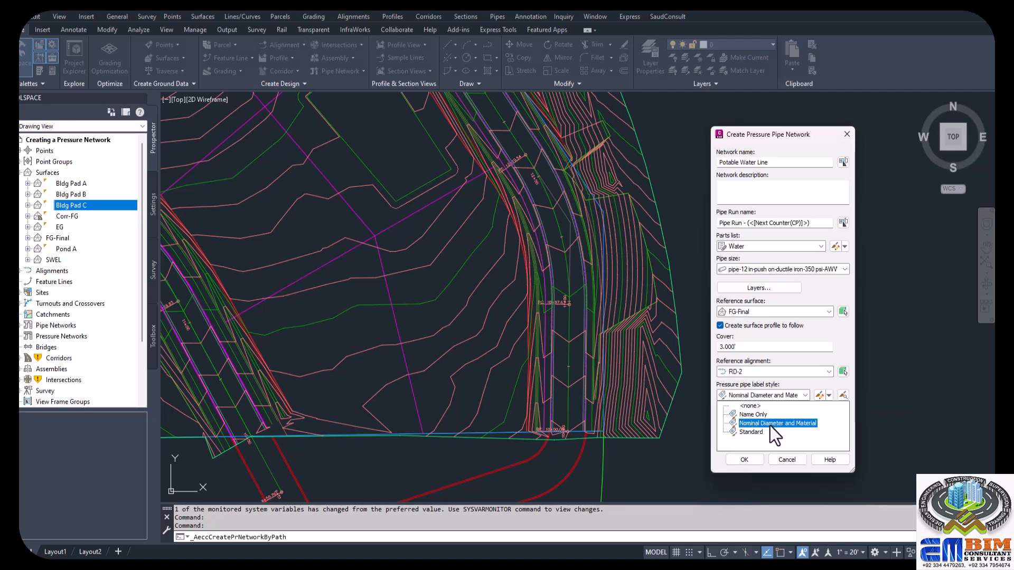
left_click(793, 425)
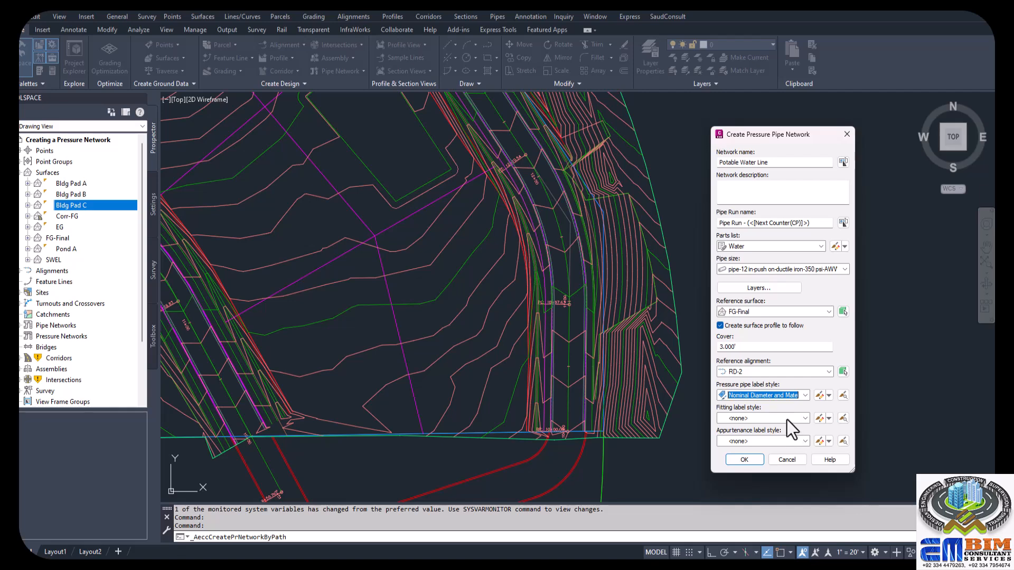
left_click(777, 419)
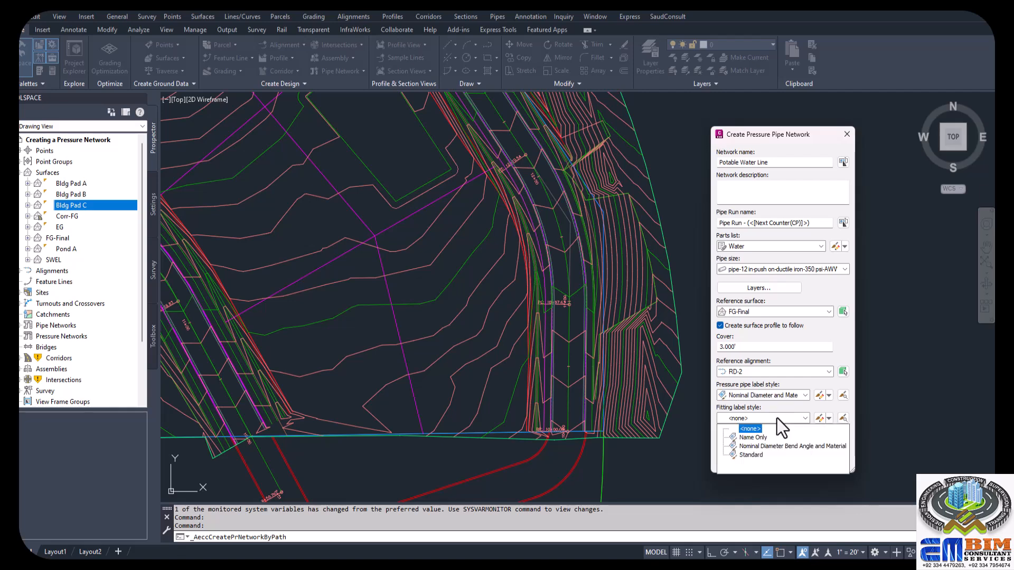
left_click(765, 446)
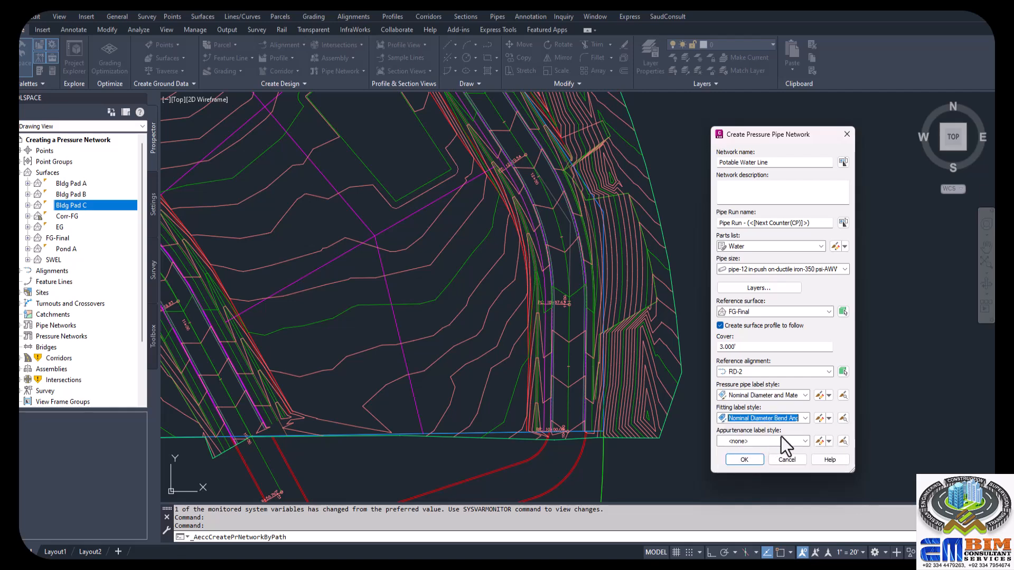
left_click(765, 441)
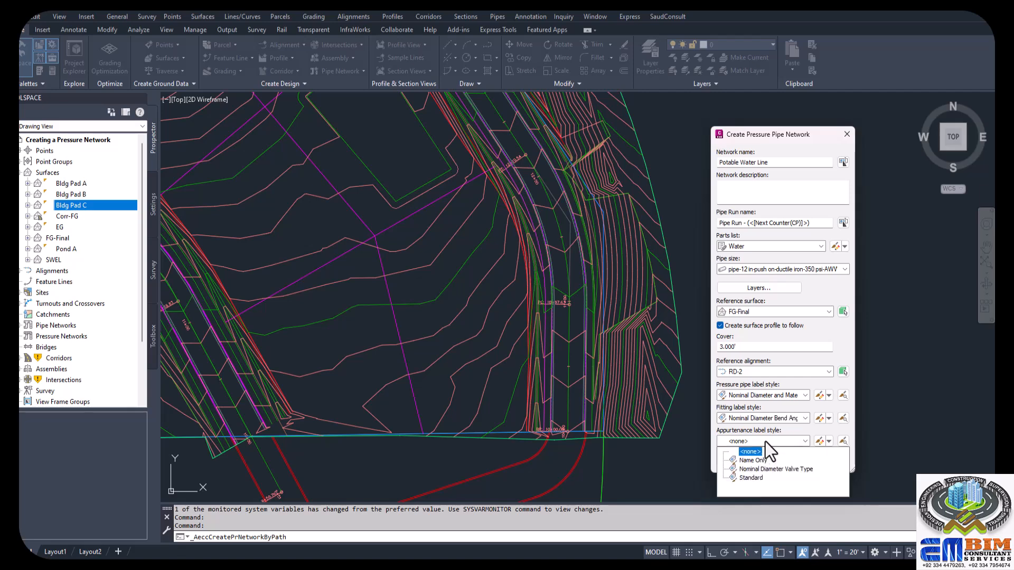
left_click(763, 468)
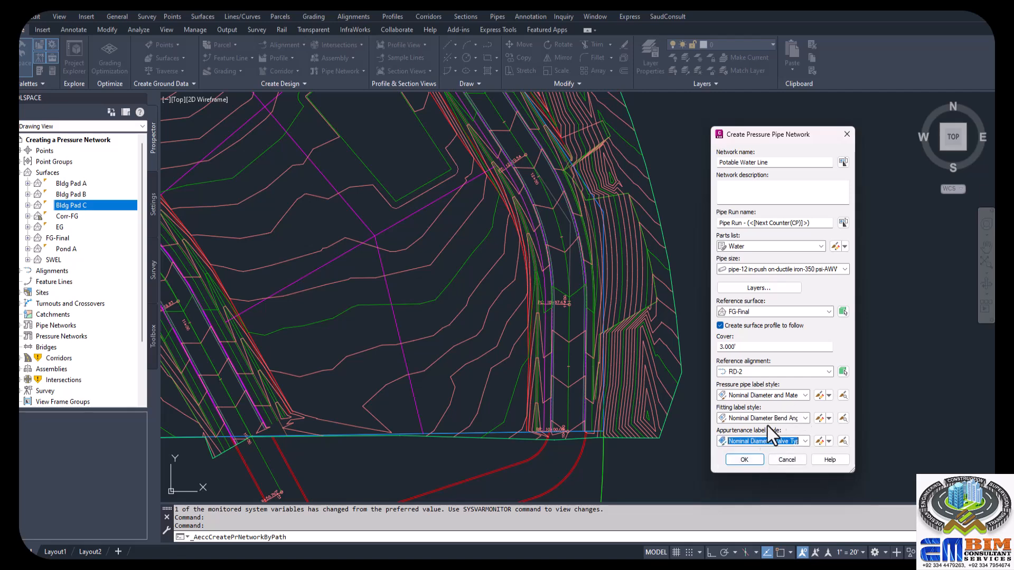
left_click(743, 459)
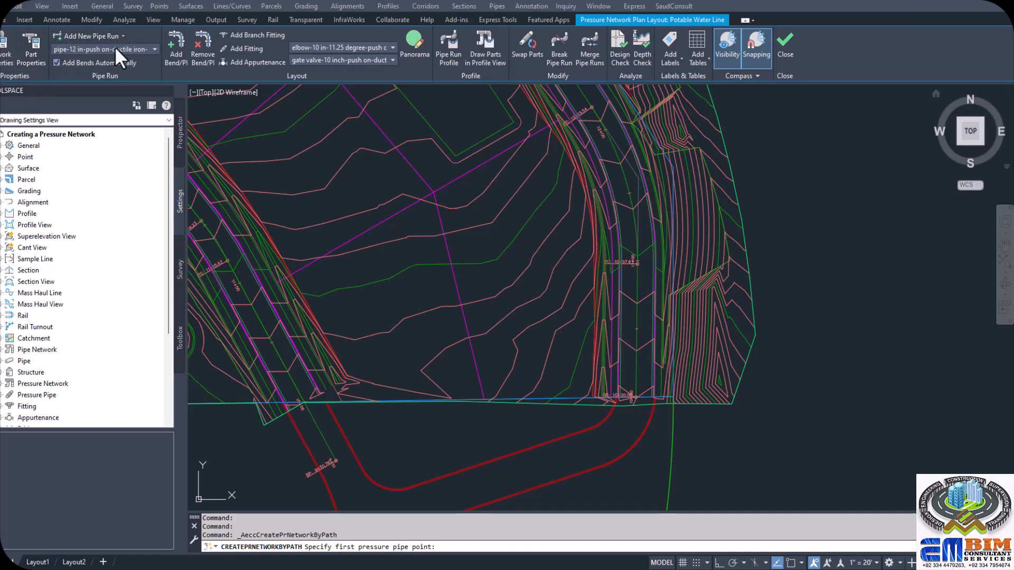
- Select the 12 in ductile iron pipe, the 10 in 11.25 degree elbow and the 12 inch 200 psi gate valve as layout parts
left_click(153, 48)
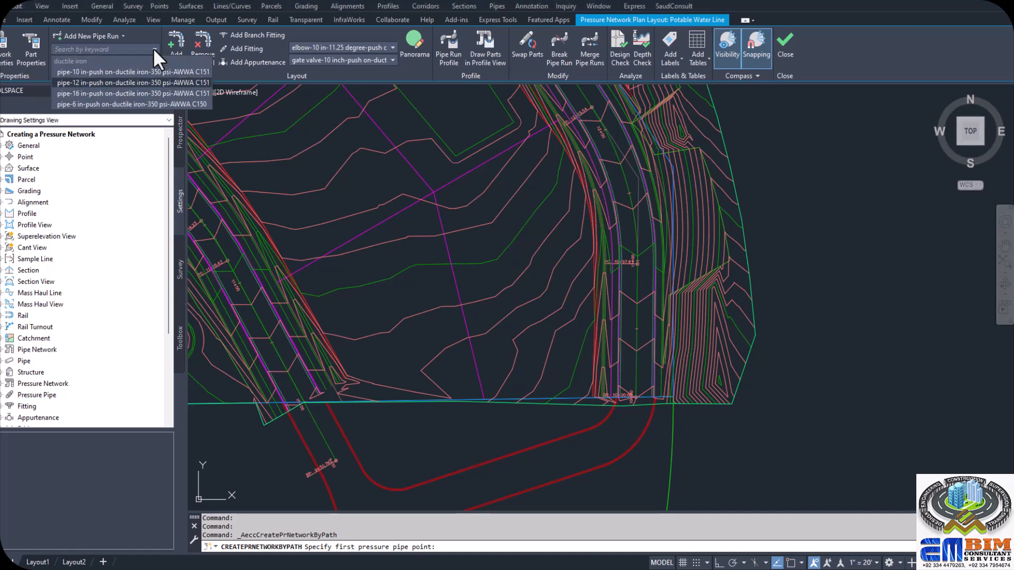
left_click(134, 82)
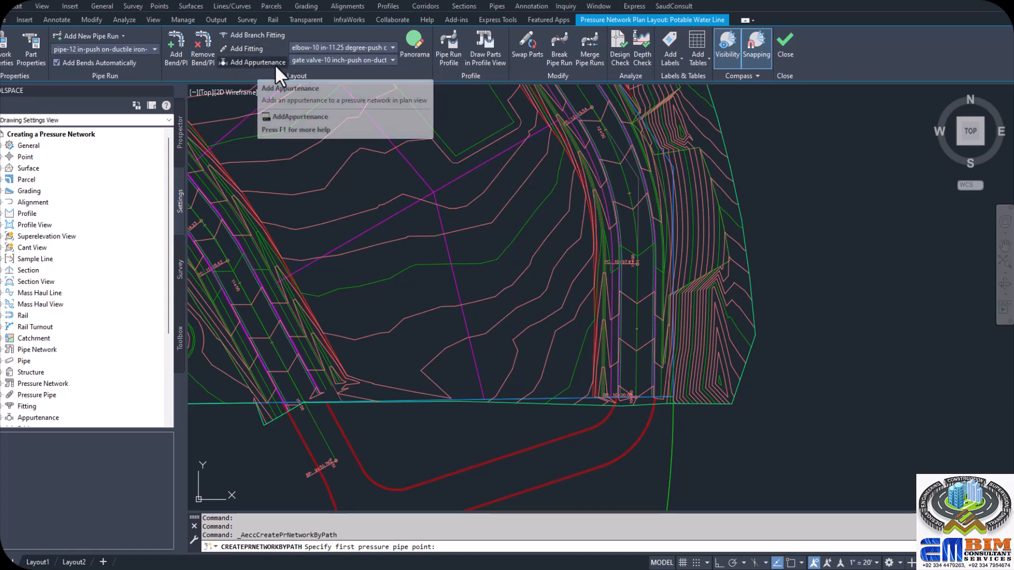
left_click(360, 46)
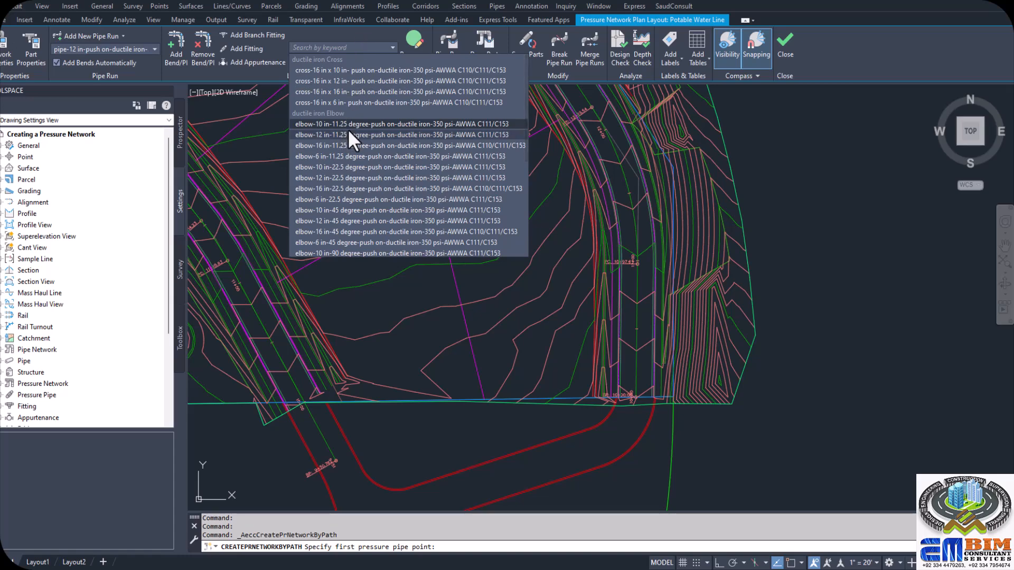
left_click(347, 127)
left_click(356, 59)
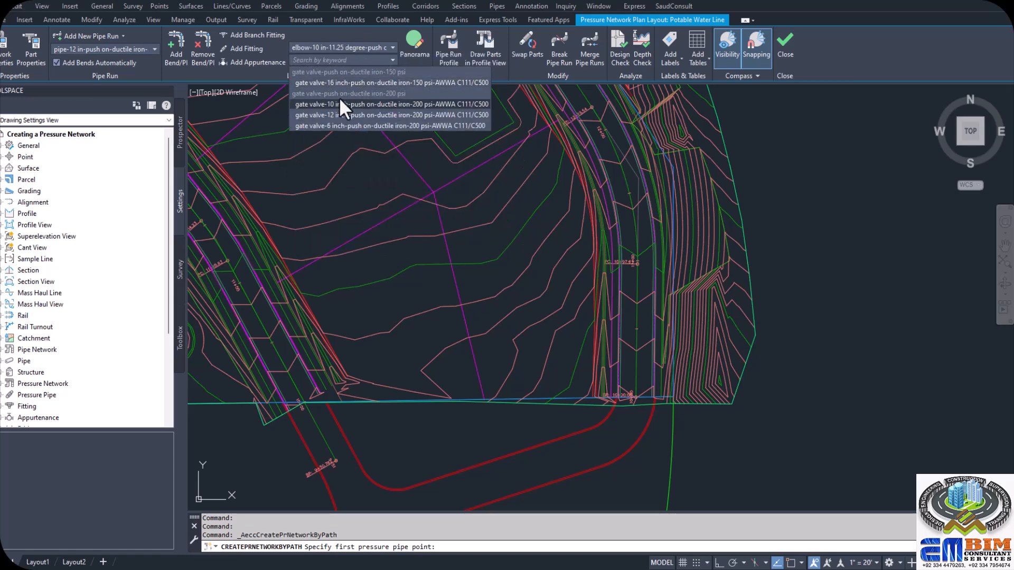
left_click(335, 116)
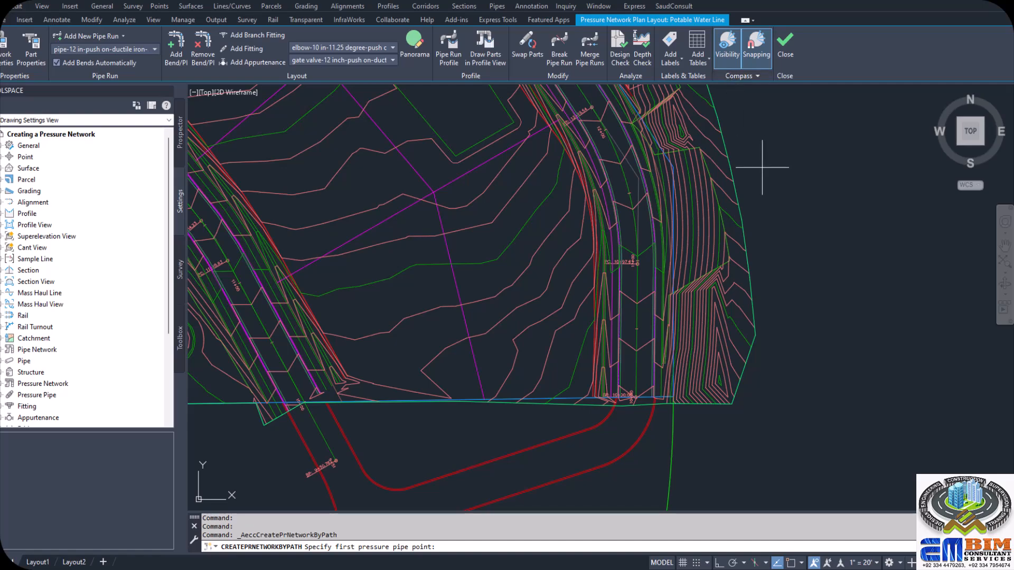
- Start the pipe run inside the RD-2 junction near station 19+65, placing bend points near stations 18+13, 17+04 and 15+97
scroll(767, 171, "down", 2)
scroll(734, 141, "down", 5)
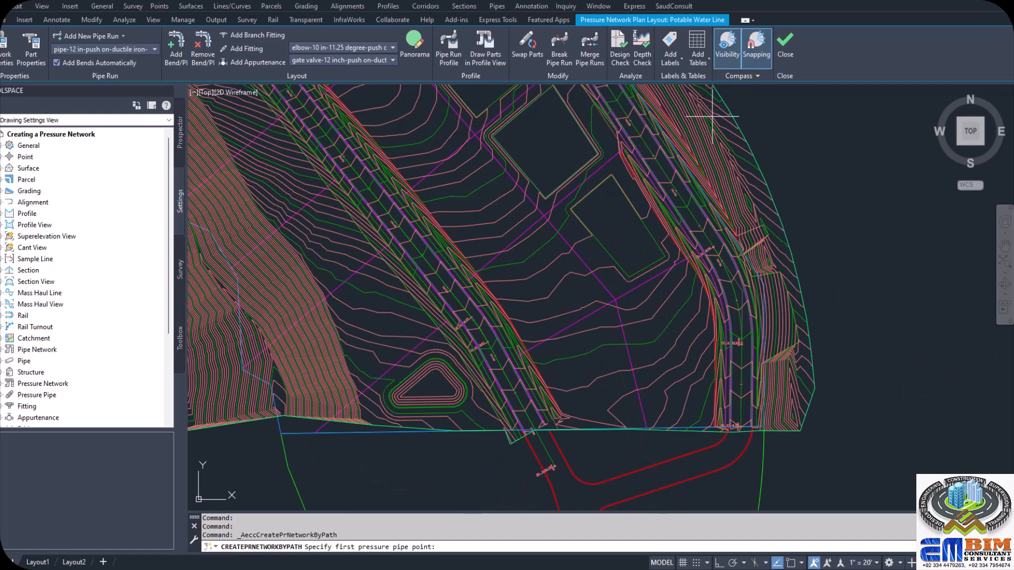
scroll(675, 103, "up", 10)
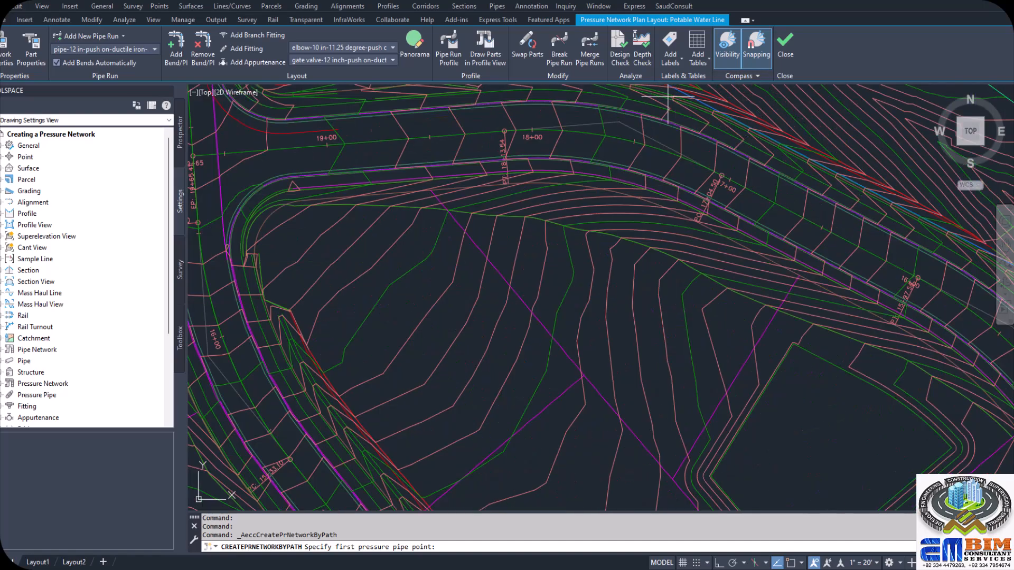
left_click(239, 170)
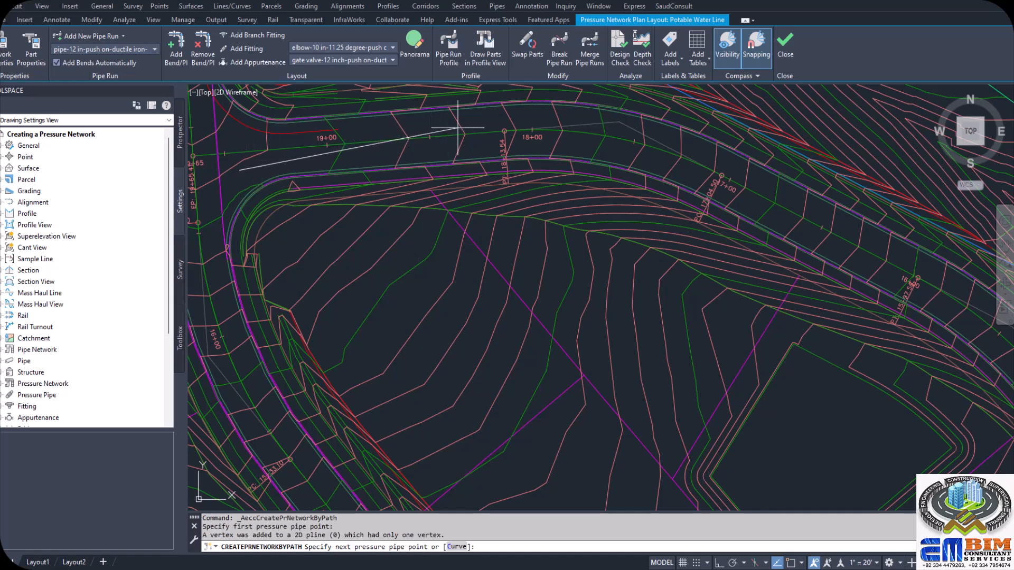
left_click(490, 138)
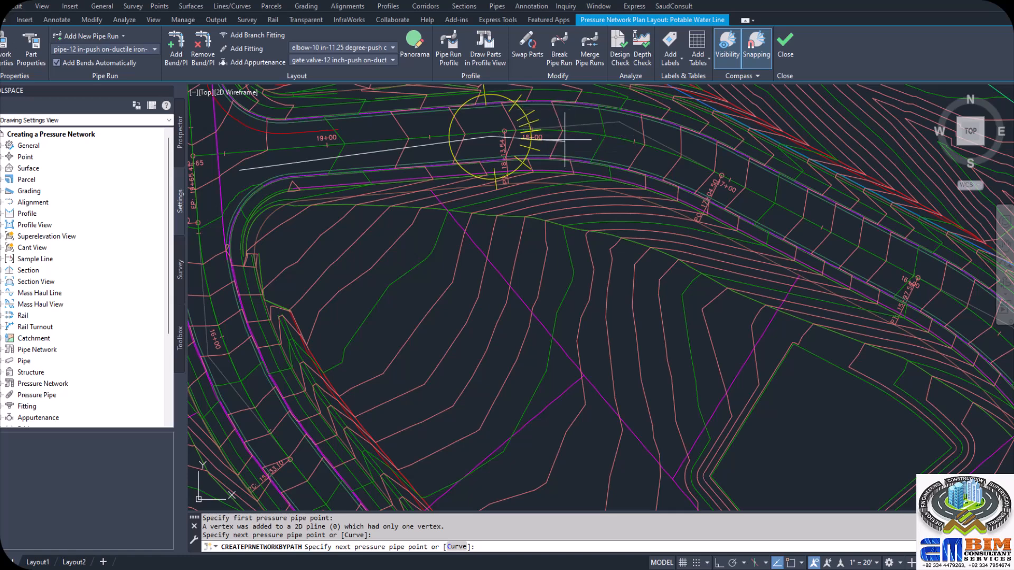
left_click(695, 150)
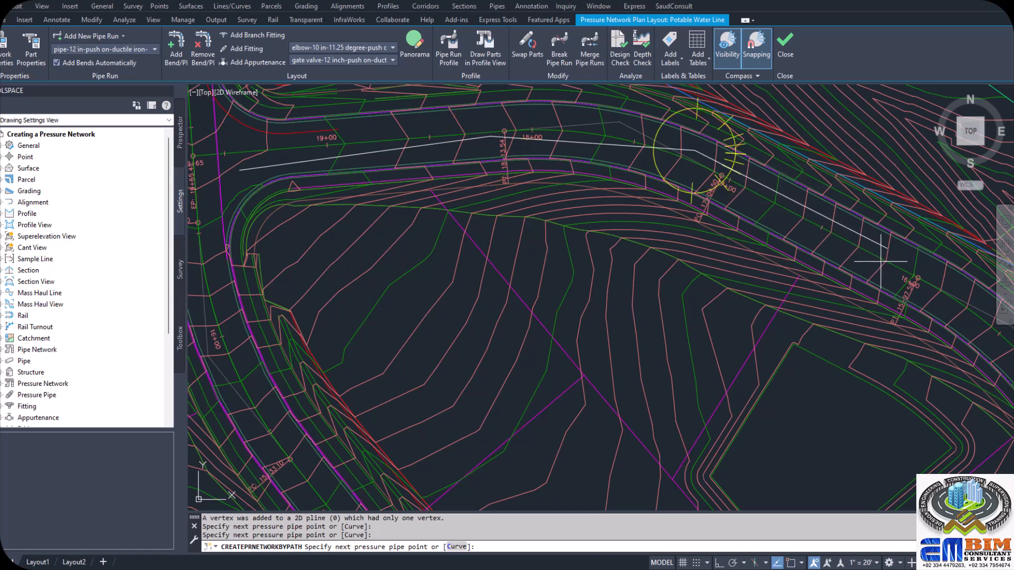
left_click(899, 263)
- Continue the pipe run along the RD-2 curve with bend points near stations 15+00, 14+00 and 13+00
scroll(697, 169, "down", 4)
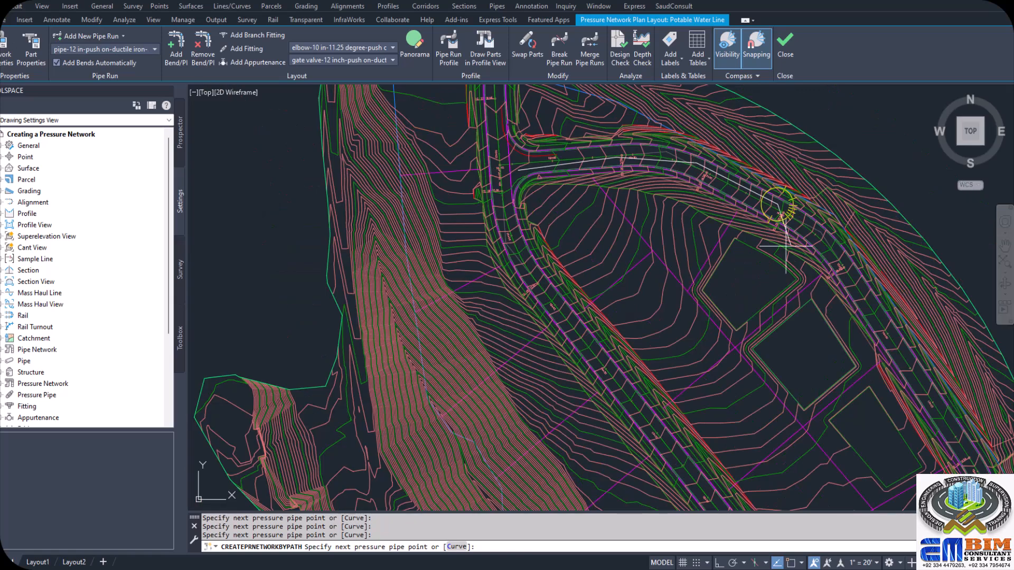
scroll(839, 275, "up", 4)
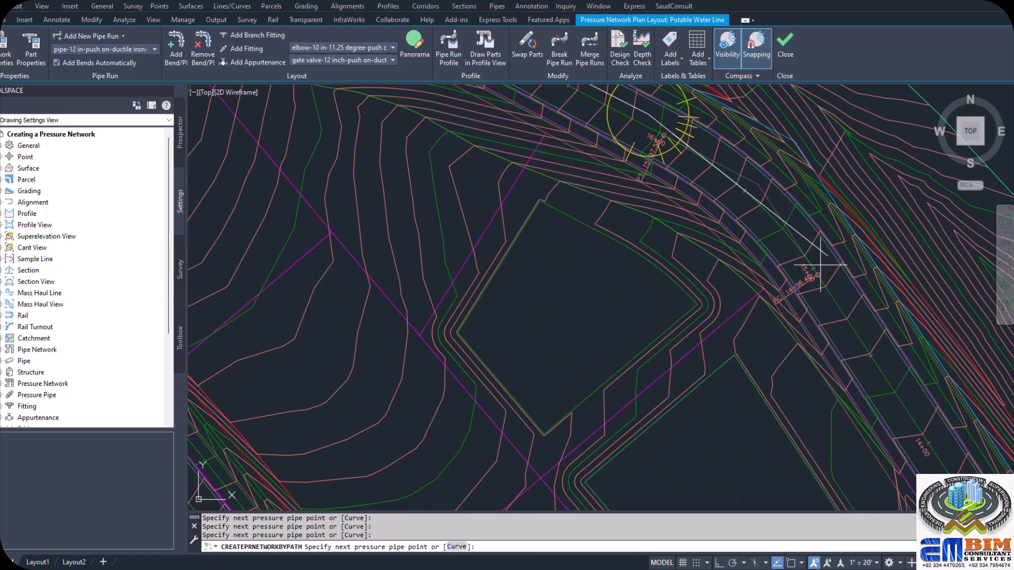
left_click(792, 232)
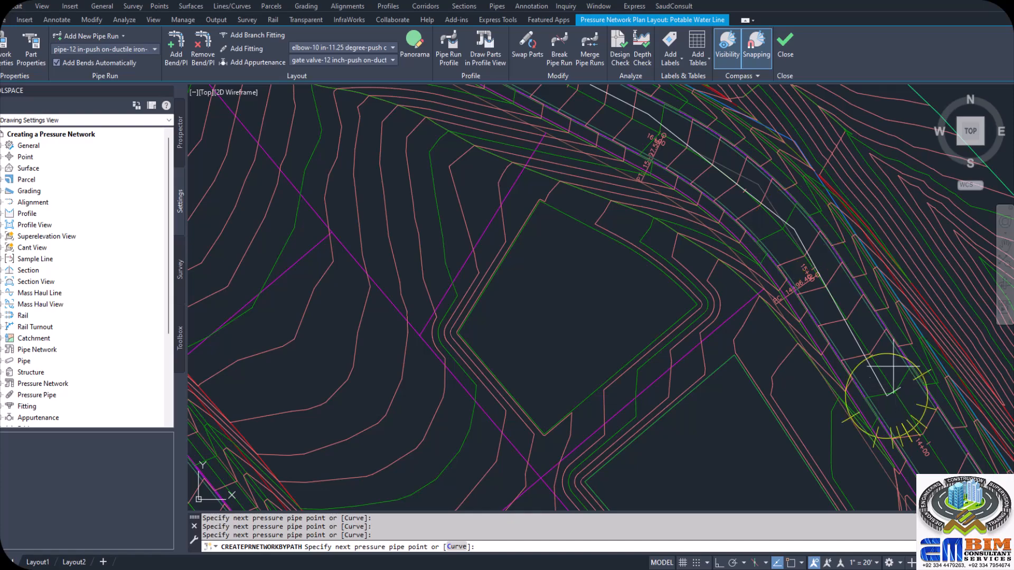
scroll(869, 359, "down", 5)
scroll(893, 343, "up", 7)
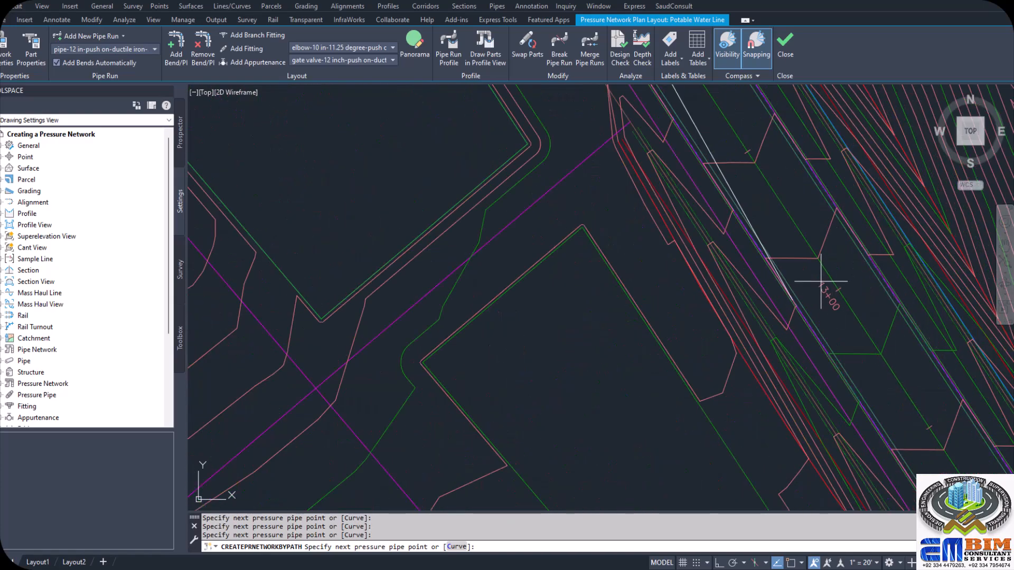
scroll(829, 240, "down", 3)
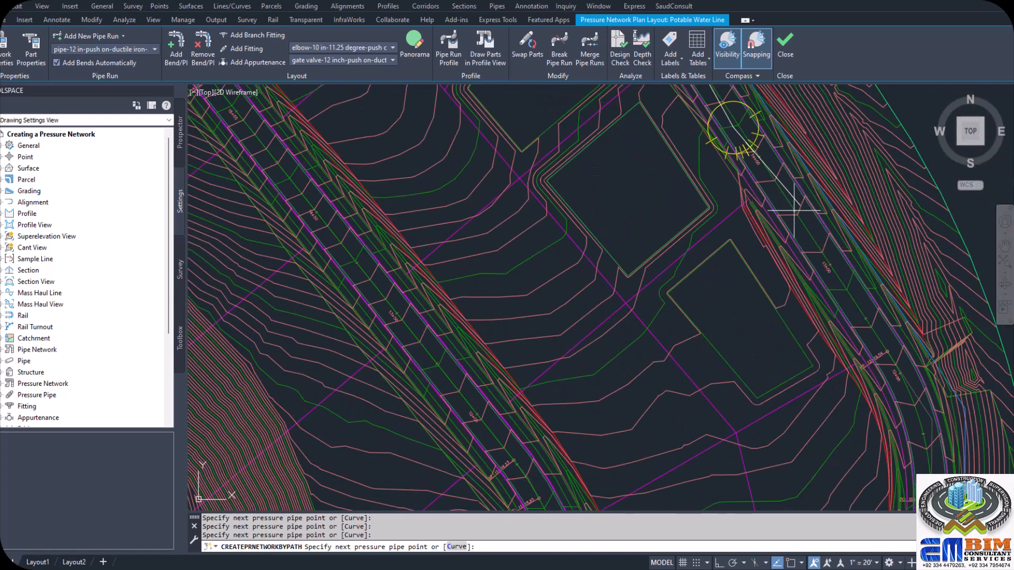
left_click(821, 233)
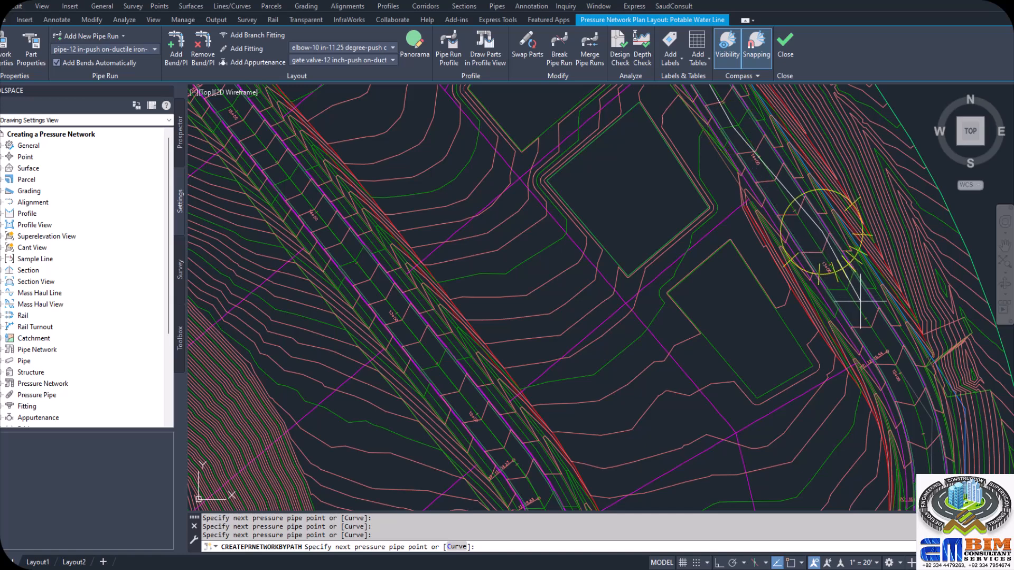
- Extend the pipe run through the southern RD-2 curve past station 10+97 and finish it at the road's south end
scroll(876, 333, "down", 6)
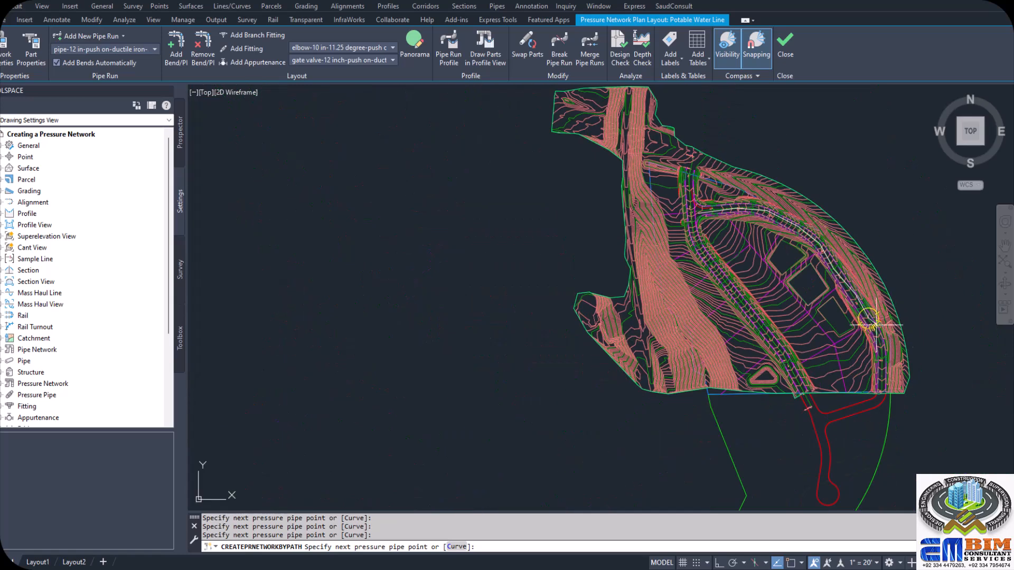
scroll(885, 369, "up", 4)
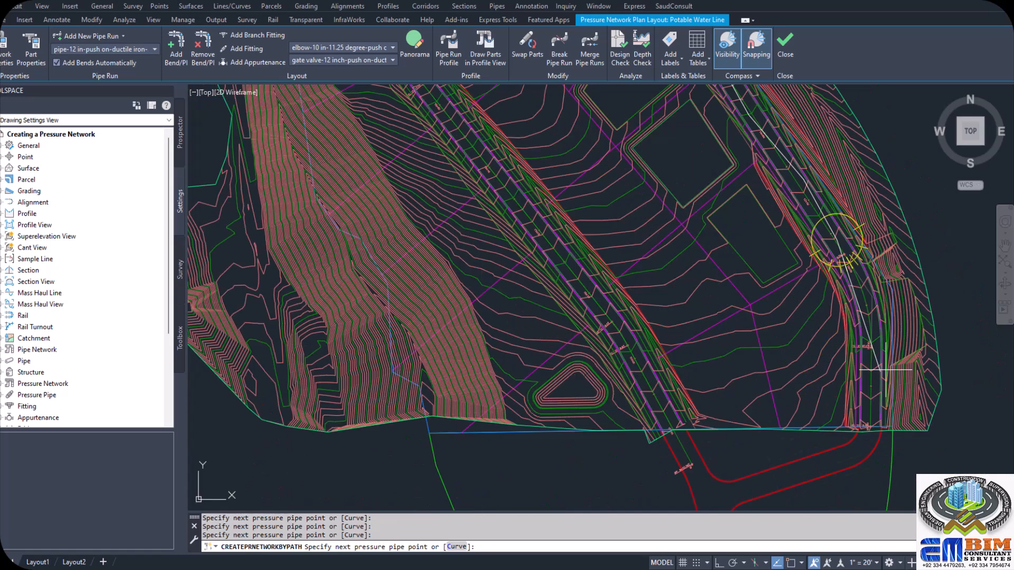
left_click(866, 303)
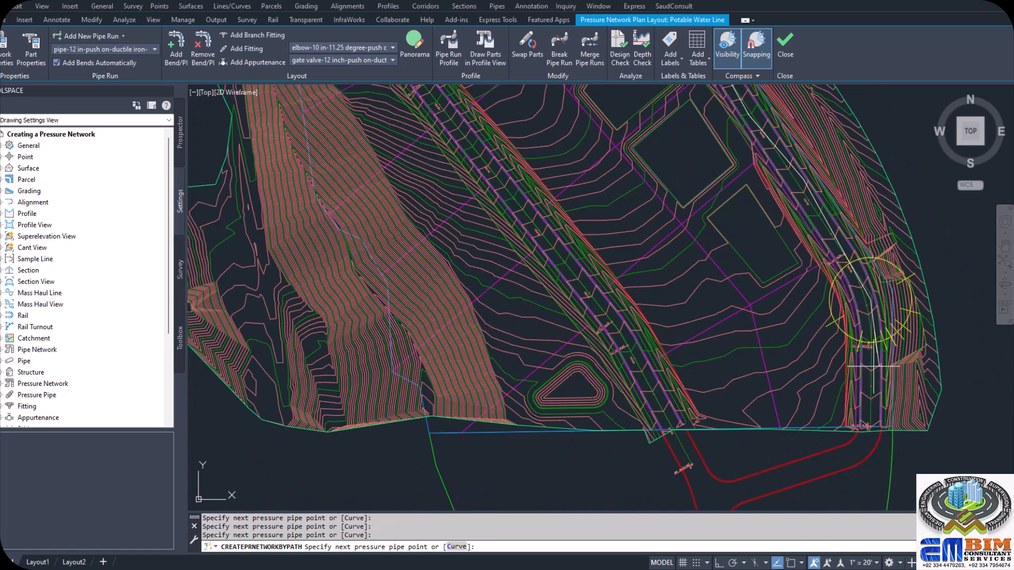
left_click(869, 351)
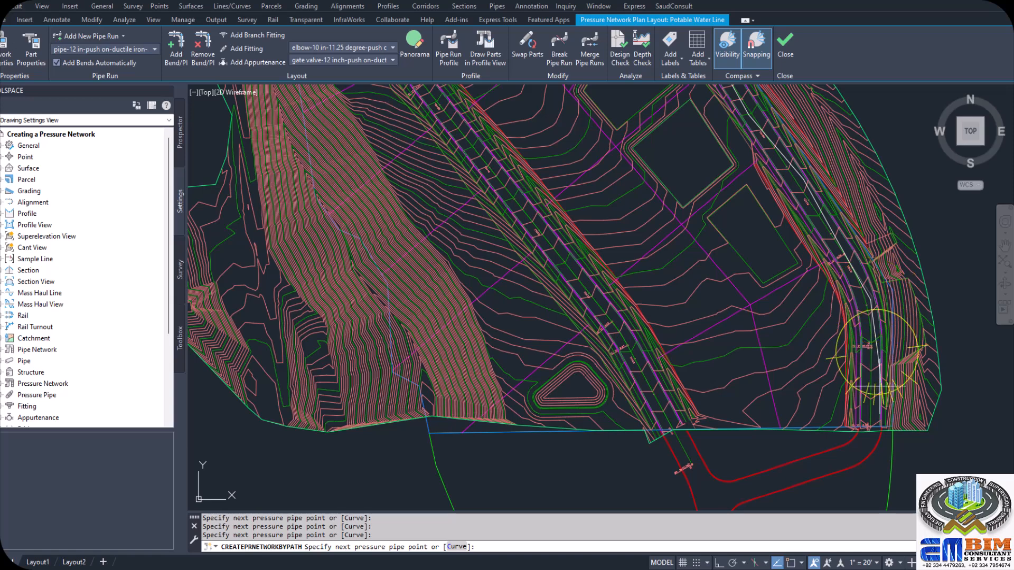
left_click(870, 416)
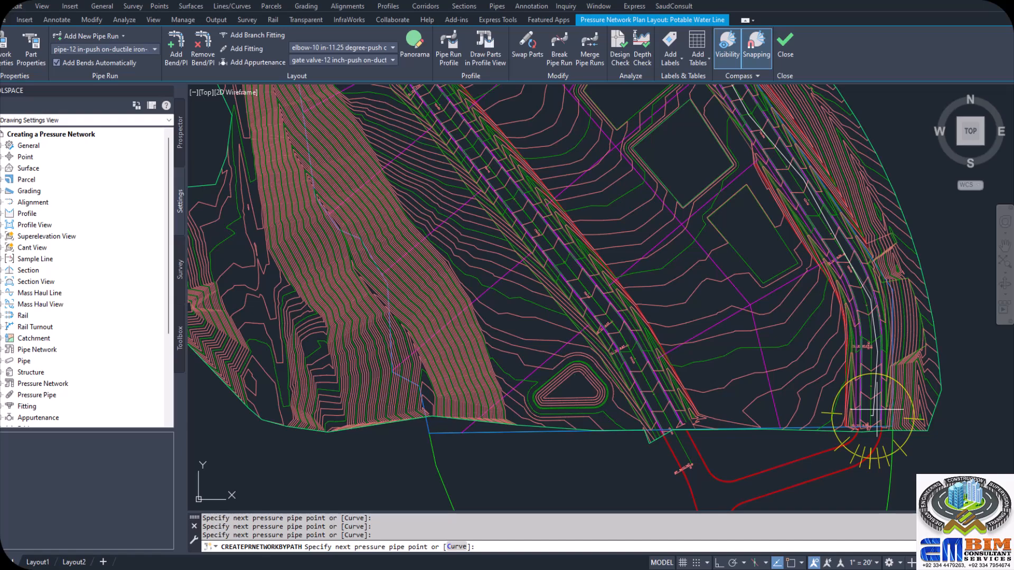
key("Return")
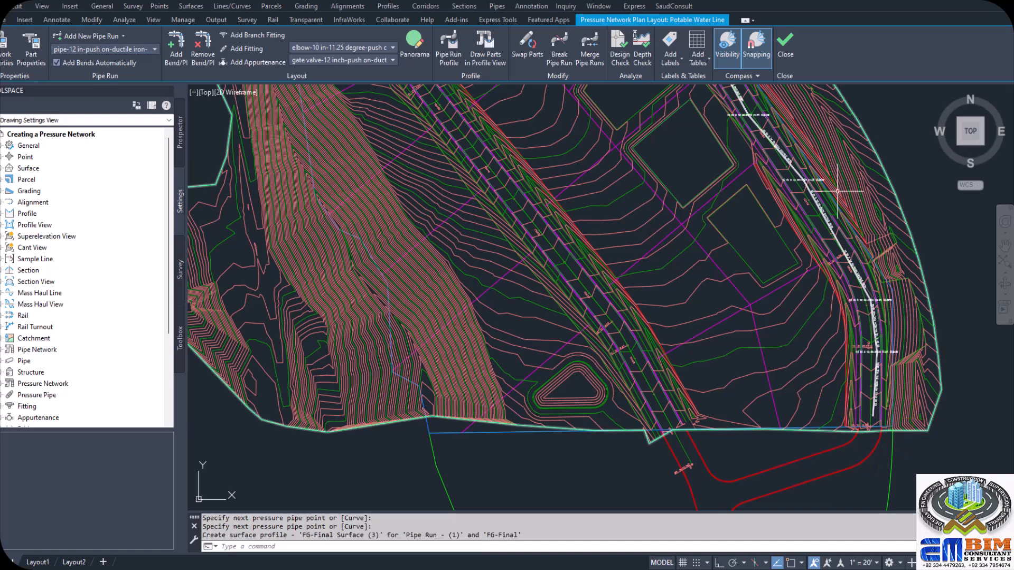
- Examine the first pipe and the elbow near station 18+13 together with their labels
scroll(840, 199, "down", 5)
scroll(659, 94, "up", 5)
scroll(659, 94, "up", 5)
scroll(633, 158, "down", 3)
scroll(722, 190, "up", 2)
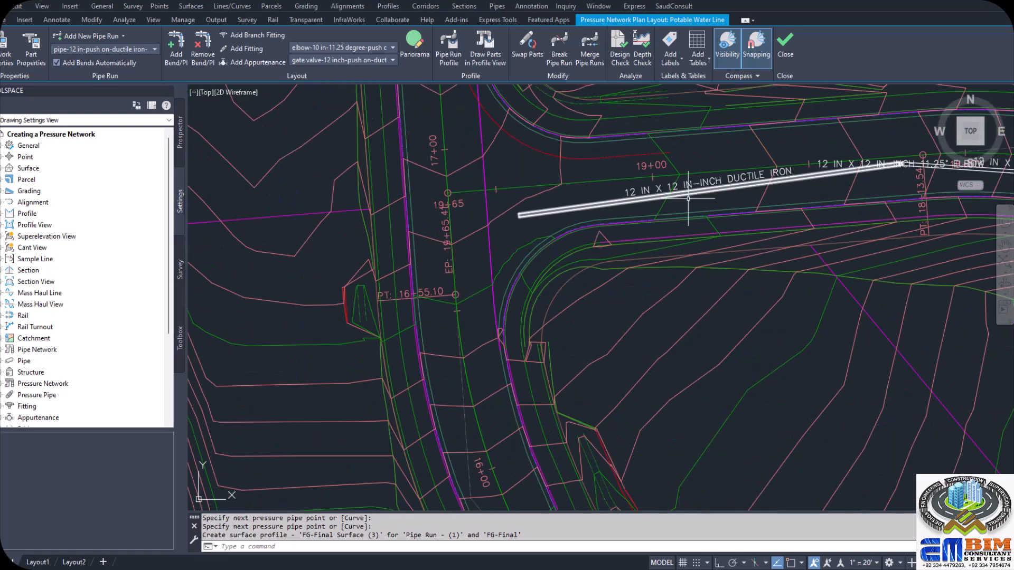
scroll(721, 190, "down", 2)
scroll(721, 190, "up", 3)
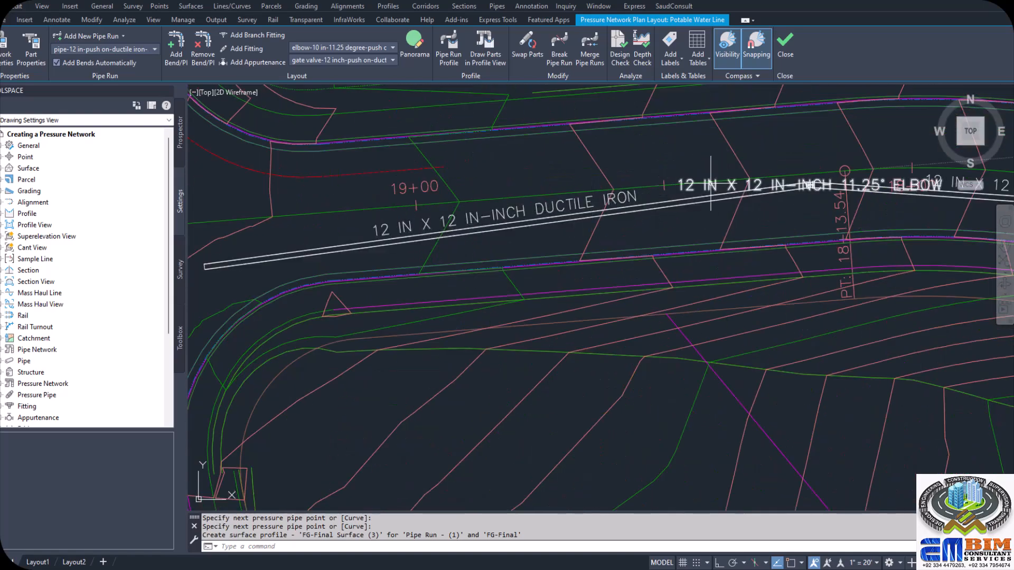
scroll(808, 161, "up", 8)
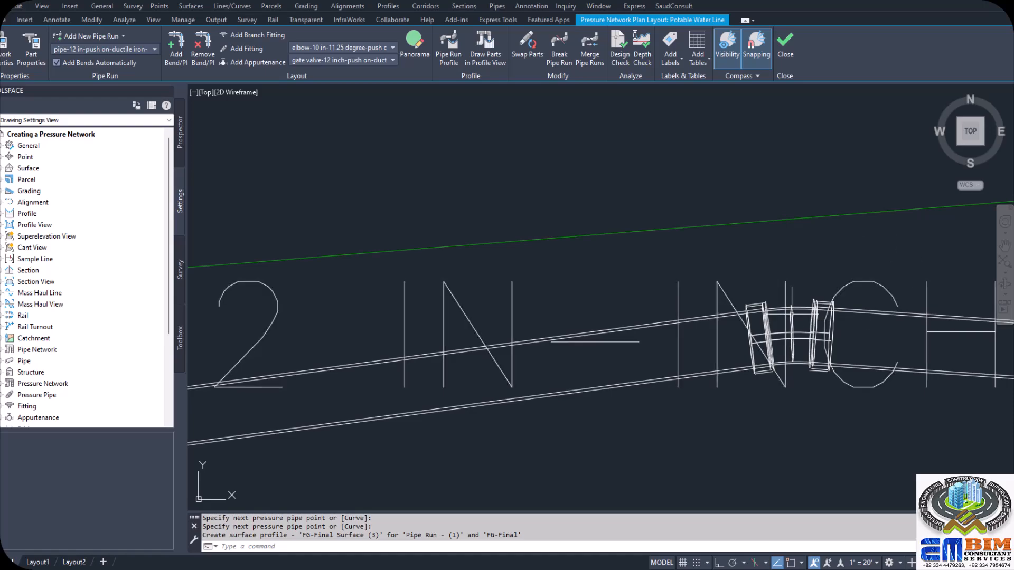
scroll(808, 316, "down", 5)
scroll(831, 314, "up", 3)
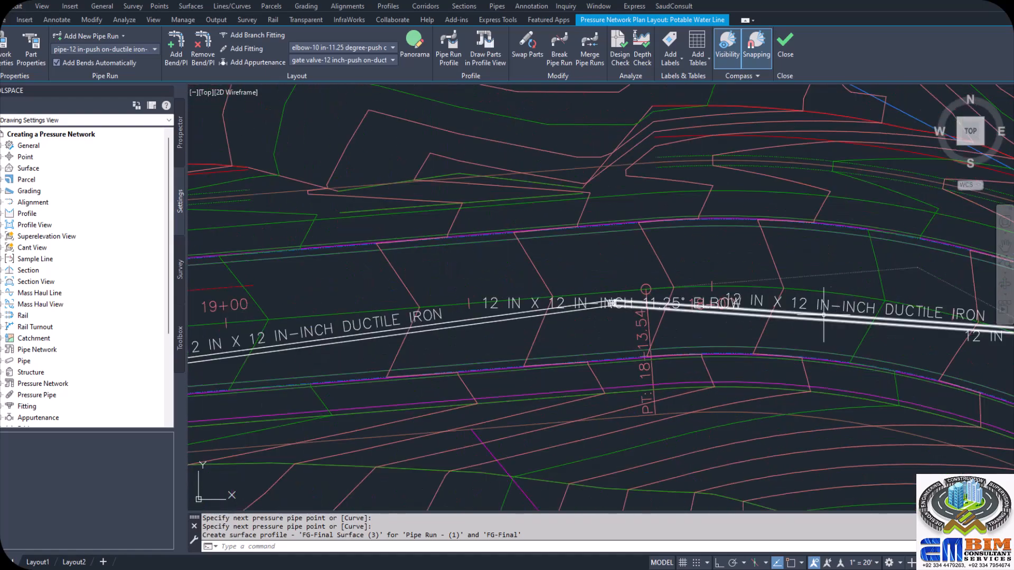
- Examine the second pipe and the elbow label near station 17+04
scroll(831, 314, "down", 3)
scroll(766, 306, "up", 4)
scroll(754, 331, "up", 3)
scroll(626, 307, "down", 6)
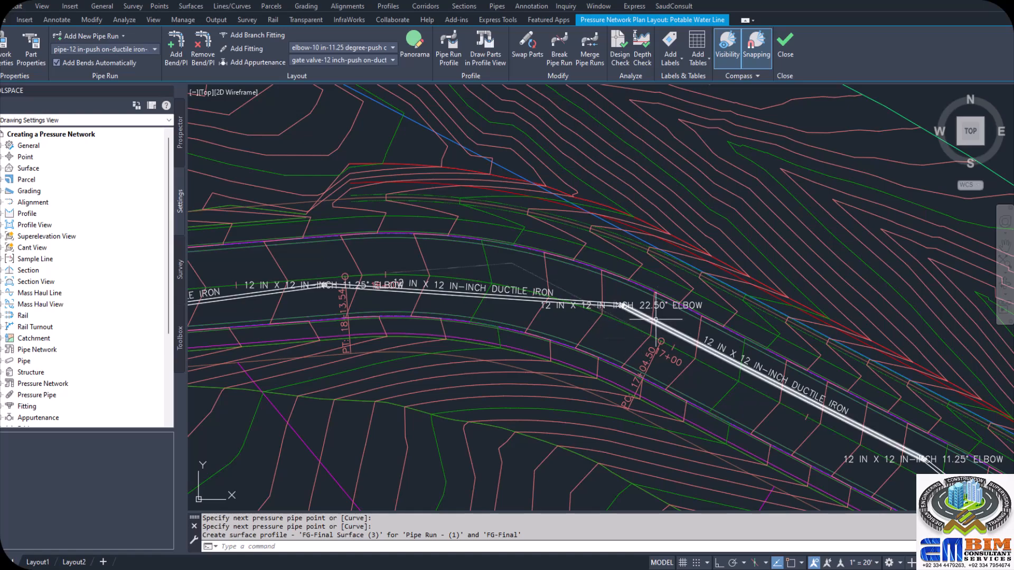
scroll(613, 314, "down", 4)
scroll(611, 314, "up", 5)
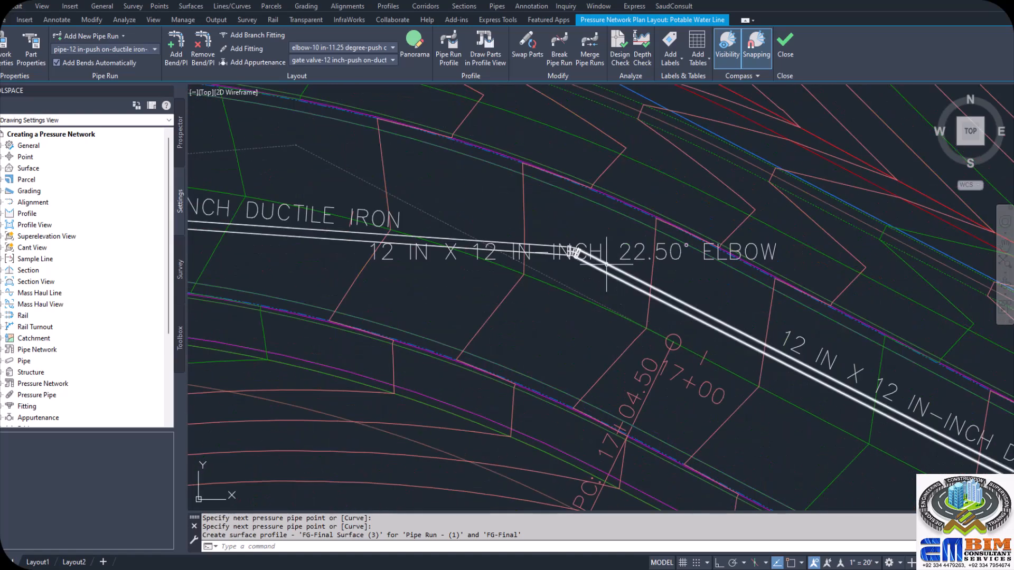
scroll(636, 283, "down", 2)
scroll(636, 283, "down", 4)
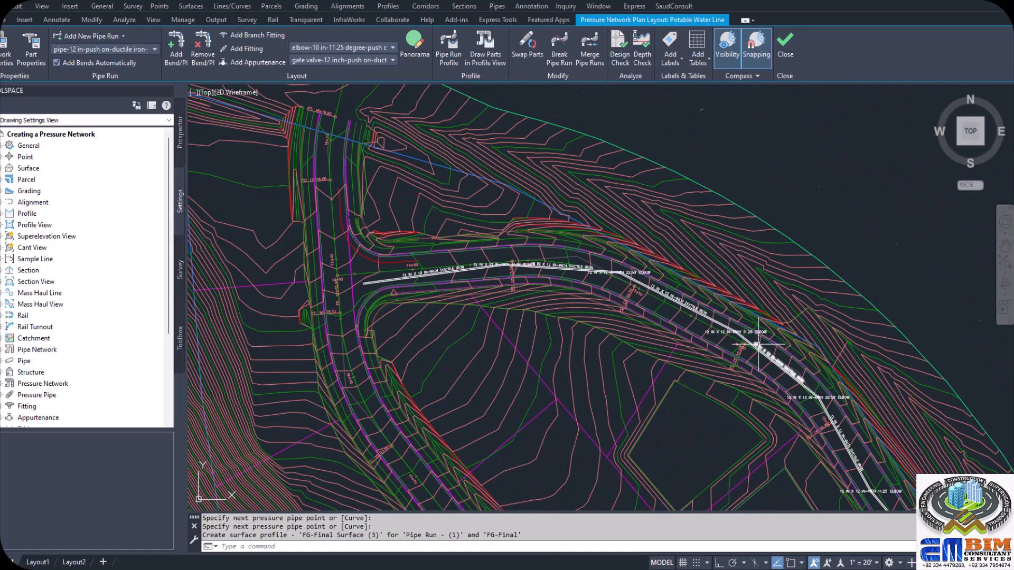
- Inspect the remaining pipes, elbows and labels from station 16+00 to the south end of RD-2
scroll(761, 346, "up", 5)
scroll(697, 298, "down", 2)
scroll(697, 297, "down", 3)
scroll(661, 334, "up", 7)
scroll(661, 334, "up", 4)
scroll(668, 231, "down", 4)
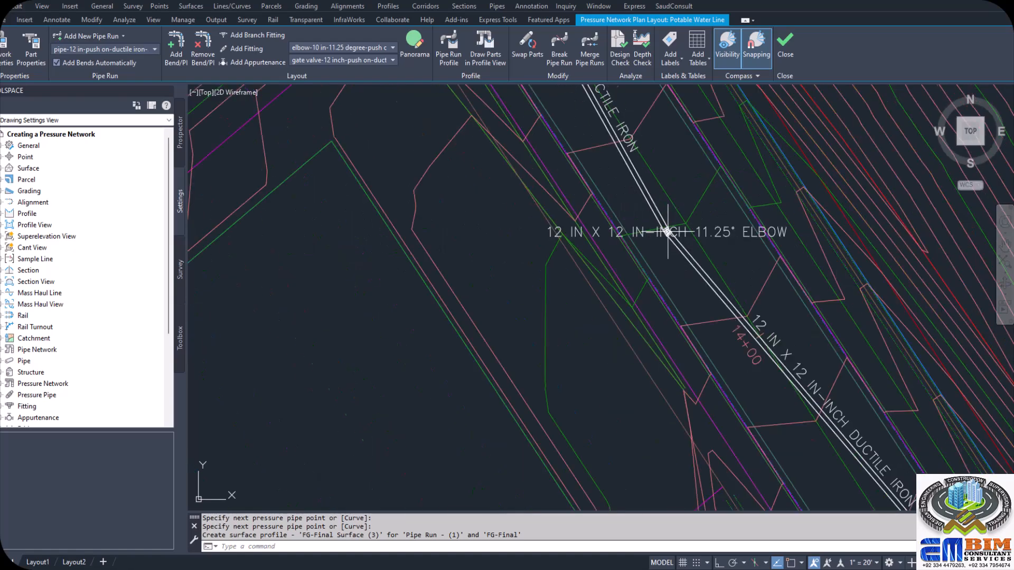
scroll(668, 231, "down", 5)
scroll(761, 367, "down", 3)
scroll(766, 365, "up", 9)
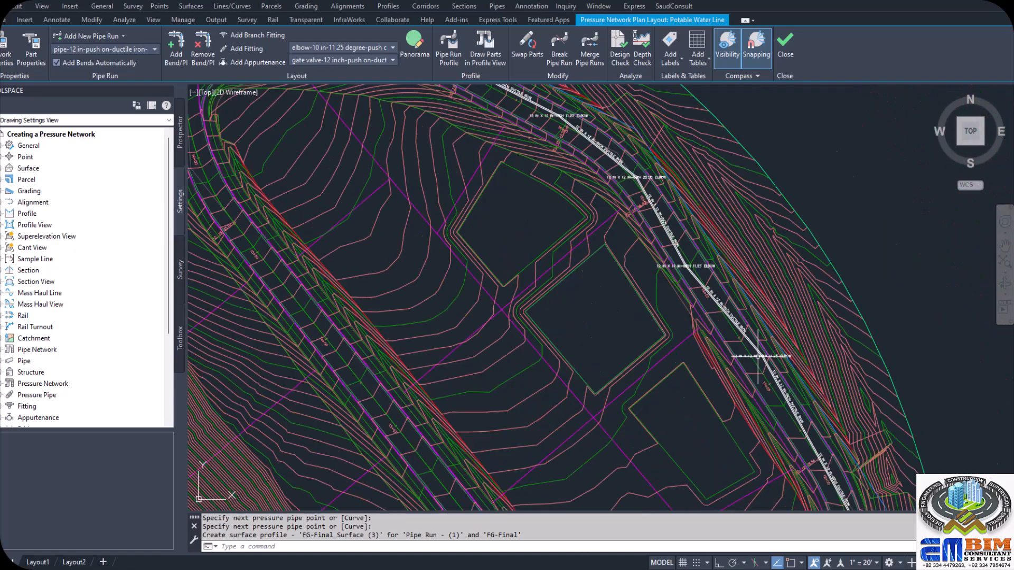
scroll(760, 317, "down", 6)
scroll(792, 404, "up", 4)
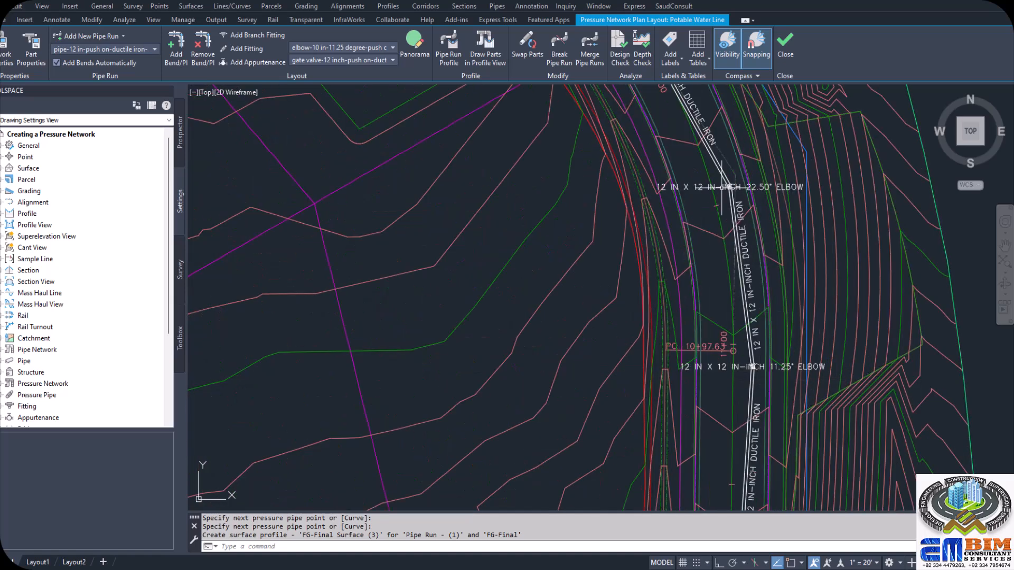
scroll(730, 226, "down", 2)
scroll(730, 225, "down", 2)
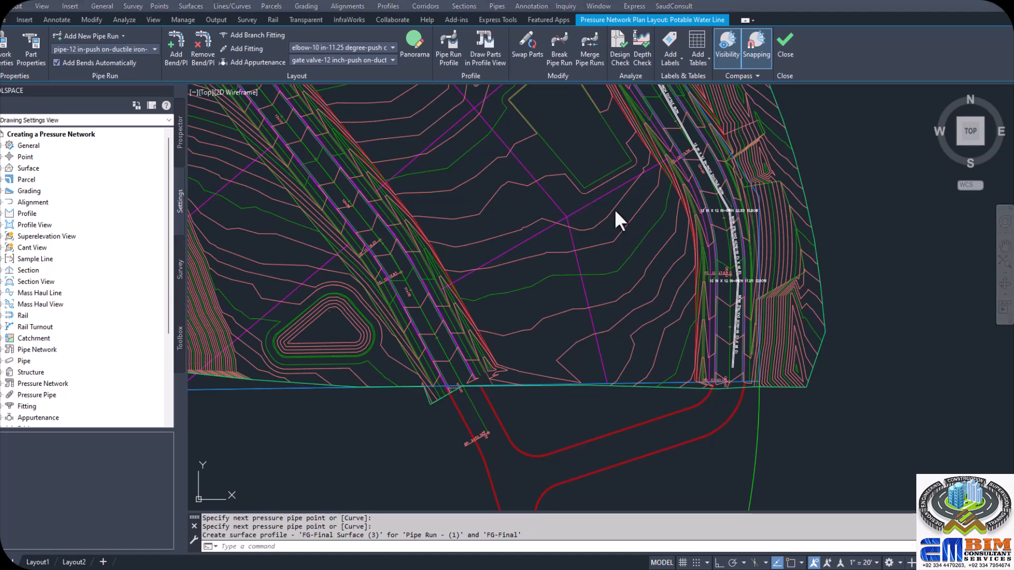
scroll(646, 258, "down", 5)
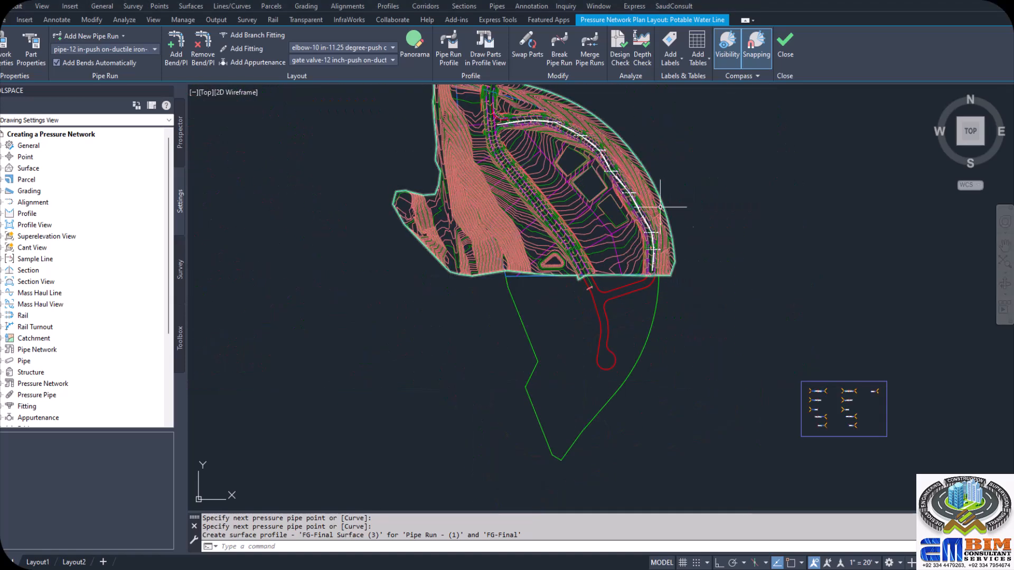
scroll(667, 227, "up", 5)
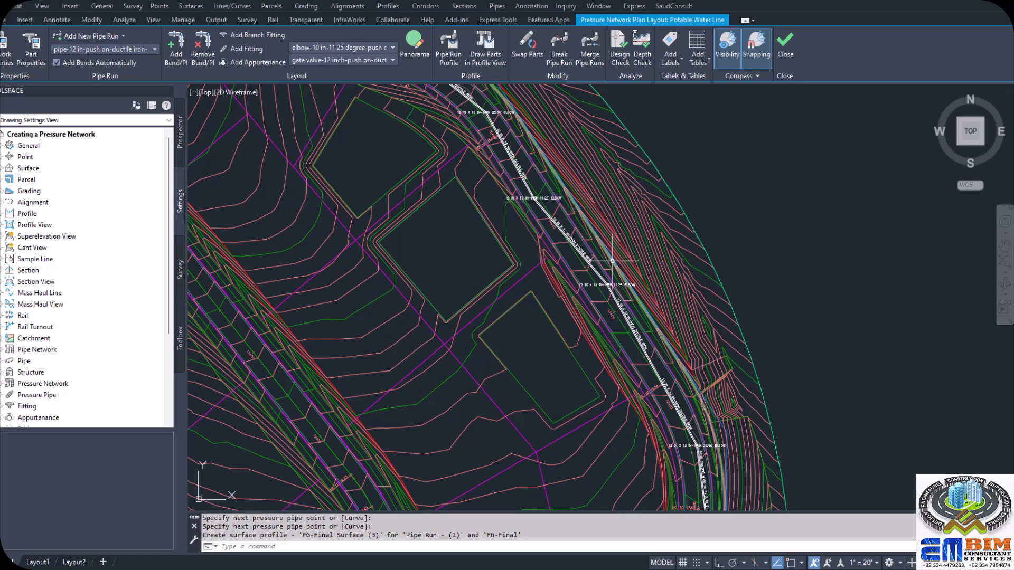